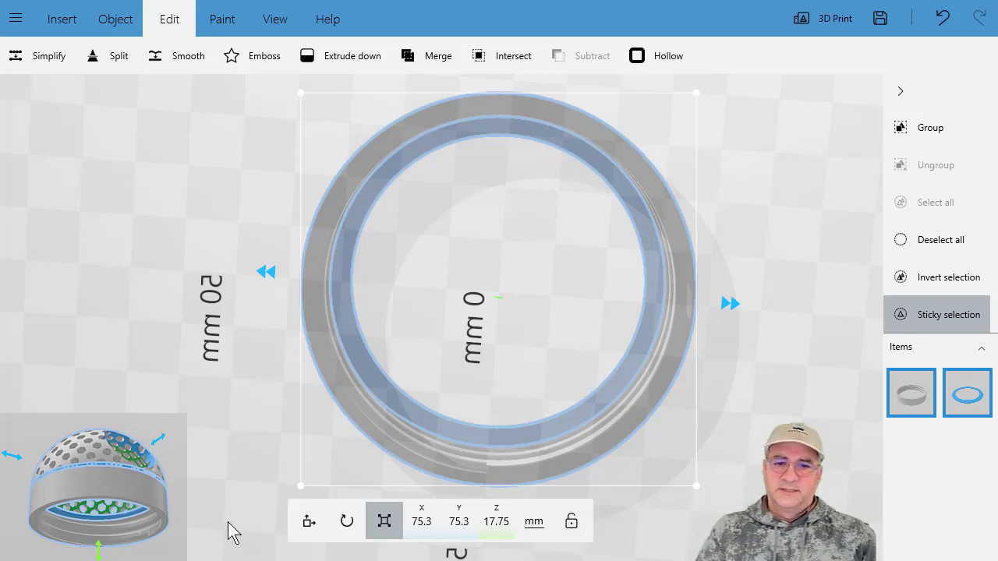
Deselect the grey lid ring and import fibo_sphere384_div2_example_file.stl from the fibo sphere folder, using millimetres as the file's units
{"action": "left_click_drag", "start_coordinate": [194, 446], "coordinate": [160, 373]}
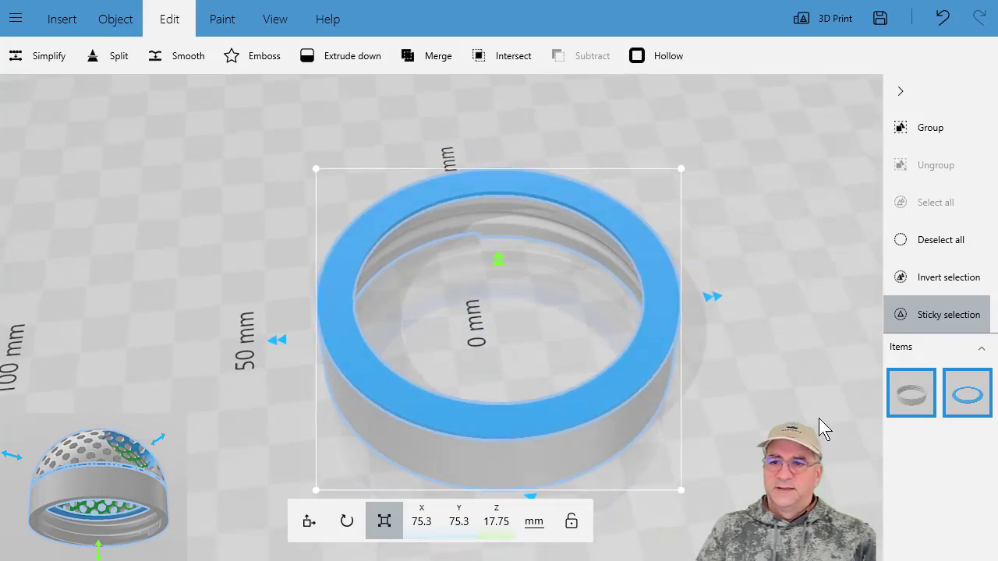
{"action": "left_click", "coordinate": [898, 392]}
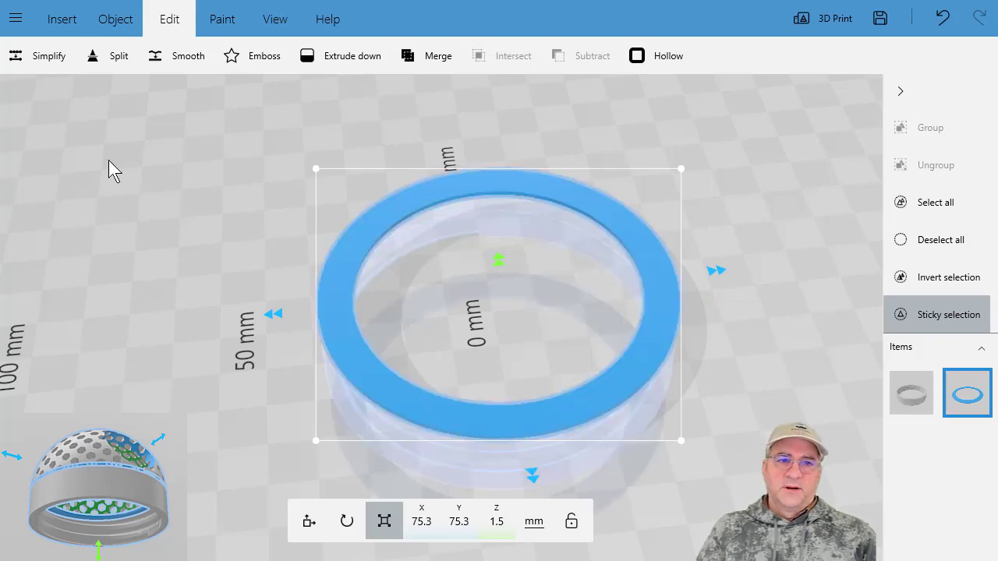
{"action": "left_click", "coordinate": [48, 22]}
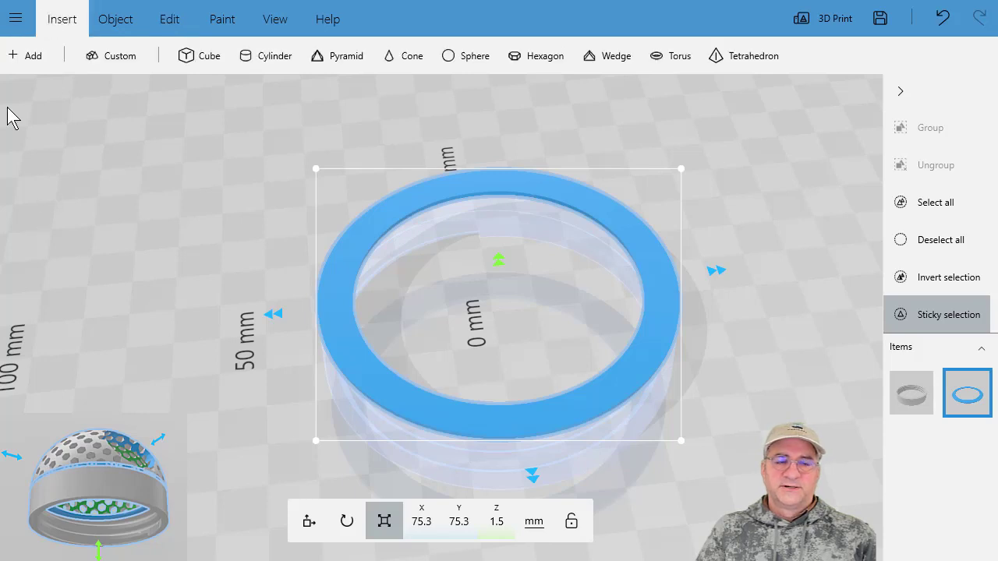
{"action": "left_click", "coordinate": [24, 56]}
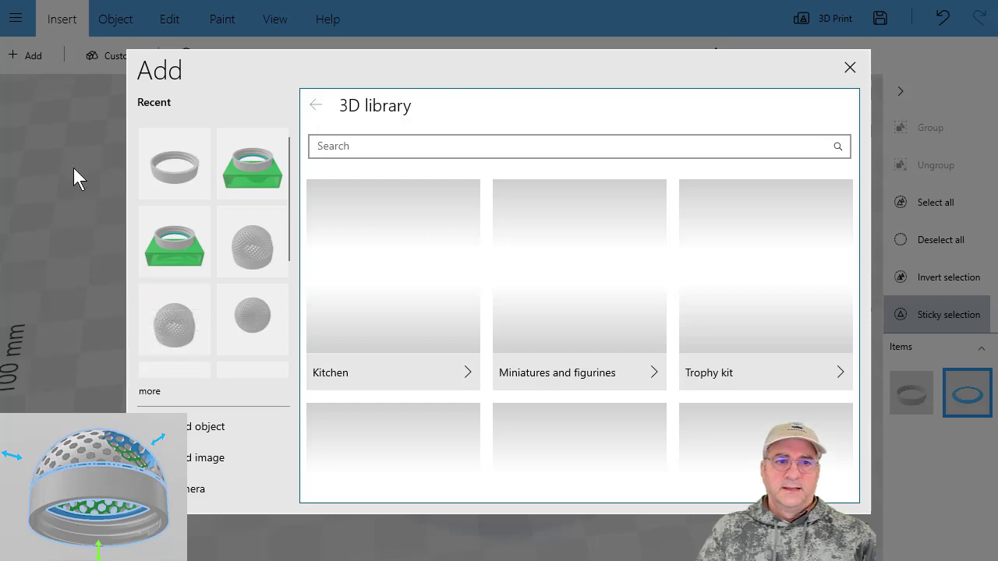
{"action": "left_click", "coordinate": [216, 426]}
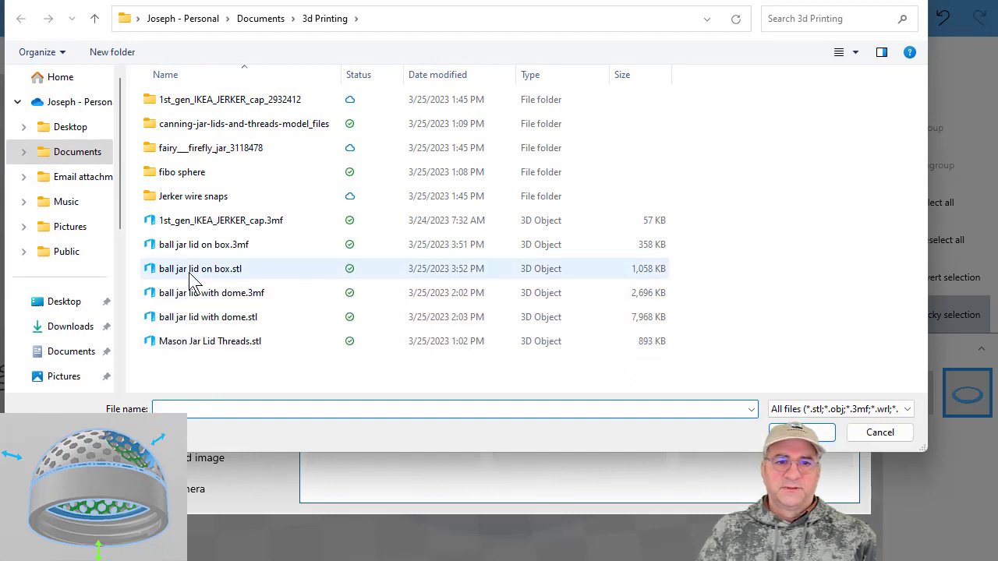
{"action": "double_click", "coordinate": [177, 172]}
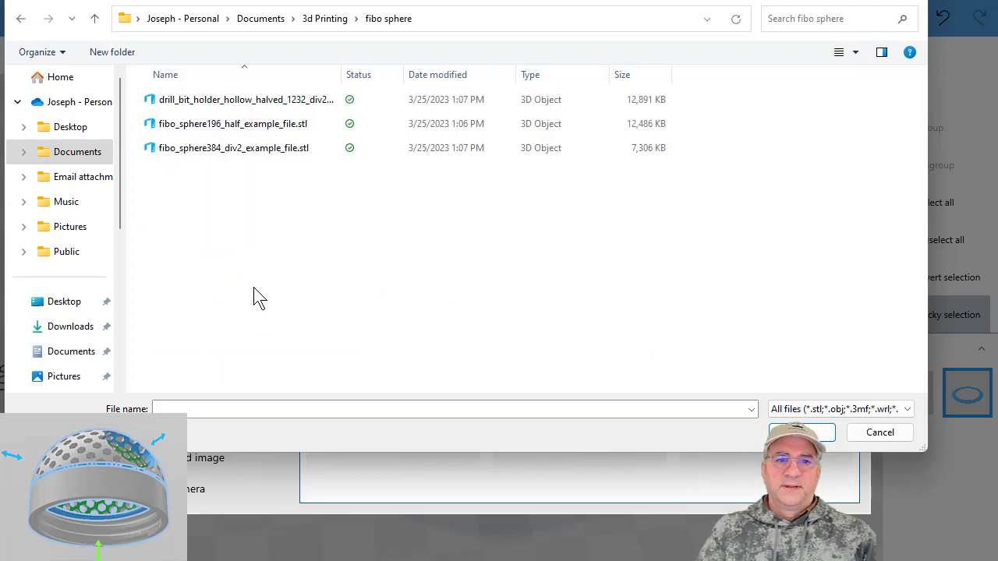
{"action": "double_click", "coordinate": [209, 153]}
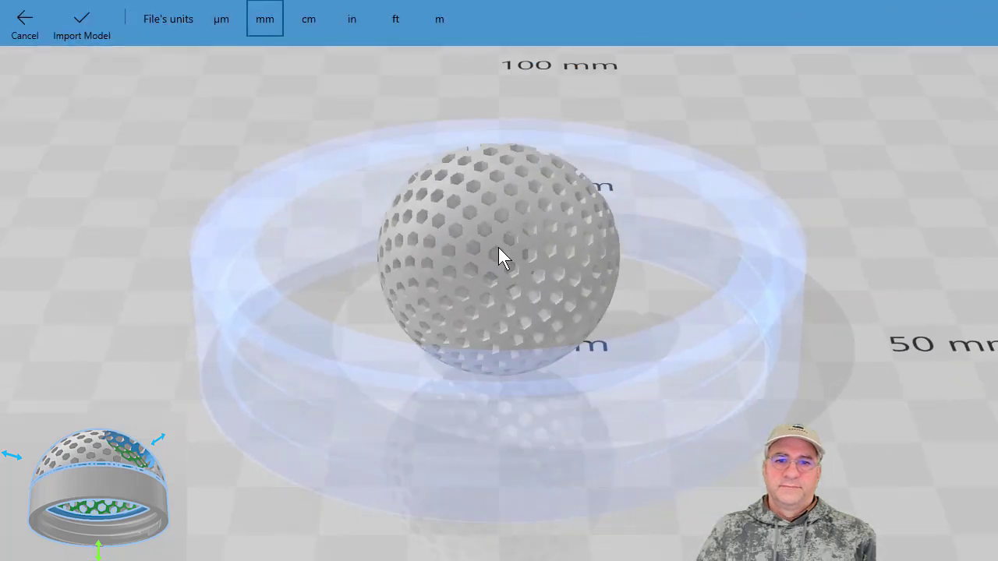
{"action": "left_click_drag", "start_coordinate": [498, 247], "coordinate": [716, 283]}
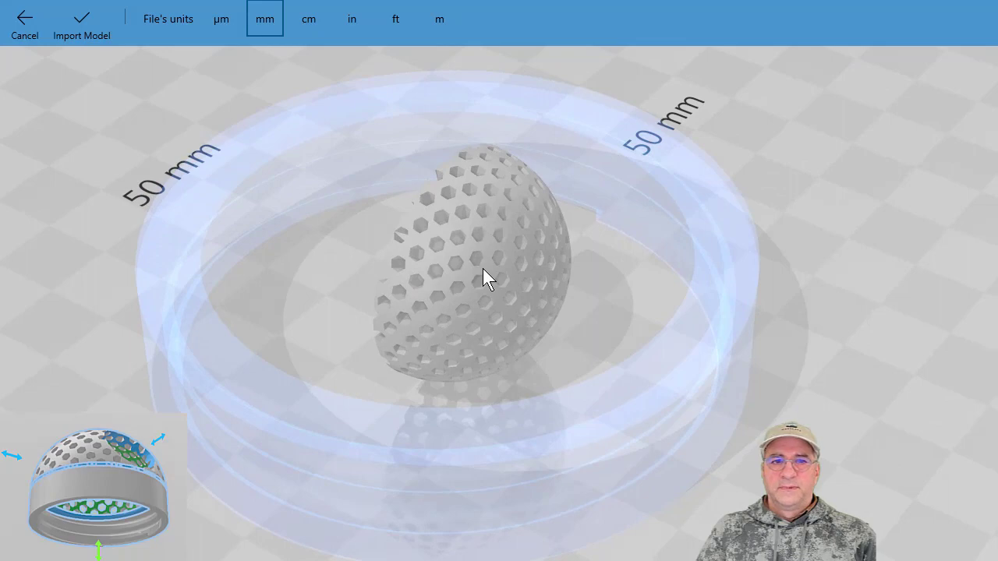
{"action": "left_click", "coordinate": [94, 31]}
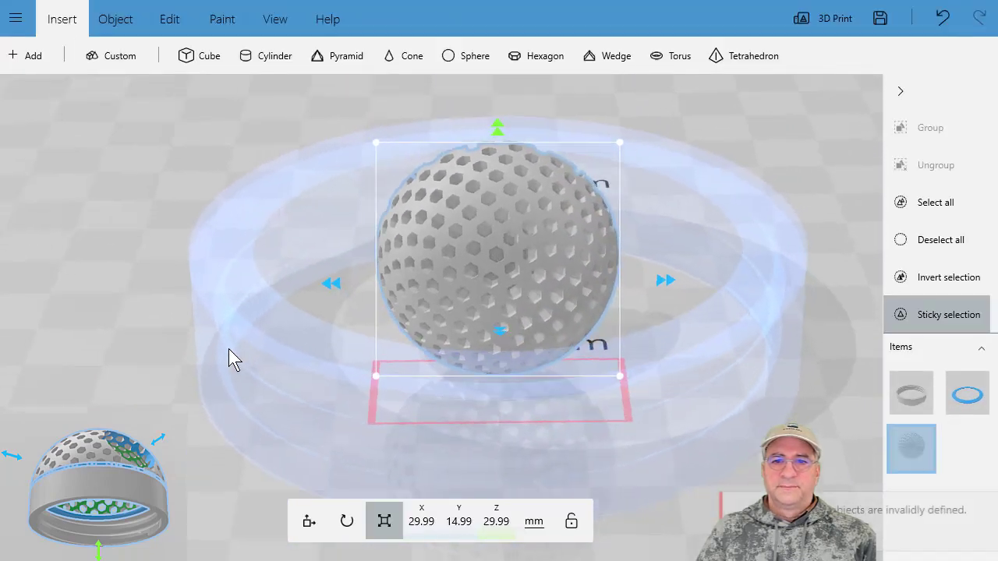
Try rotating the imported half sphere with a 90-degree pitch and, with that undone, a 90-degree roll
{"action": "left_click_drag", "start_coordinate": [211, 409], "coordinate": [905, 381]}
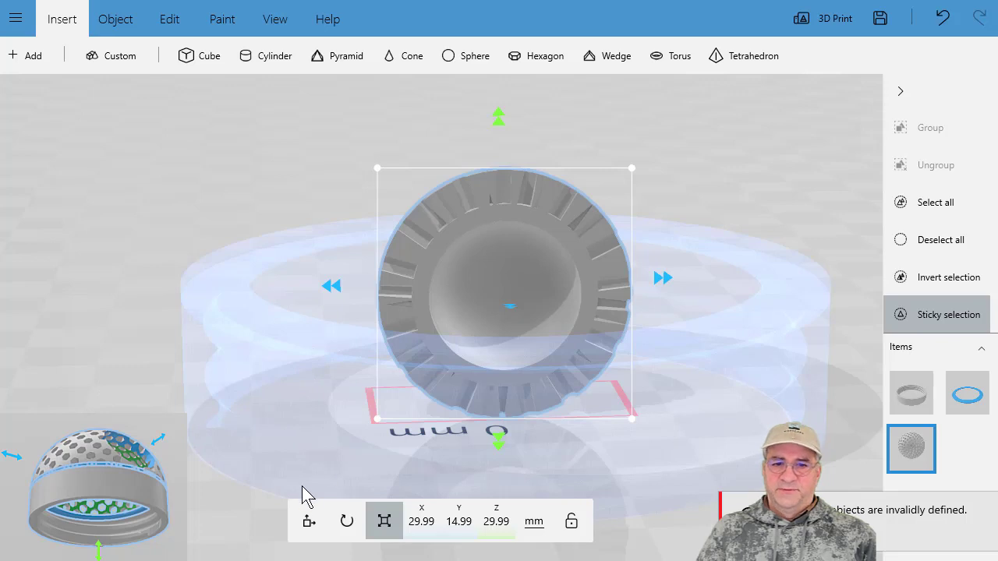
{"action": "left_click", "coordinate": [346, 522]}
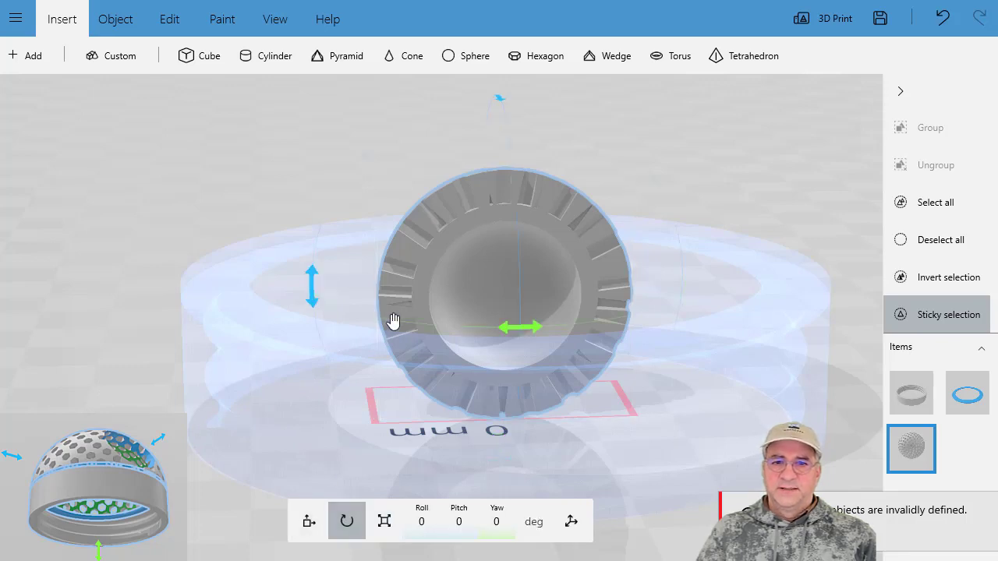
{"action": "left_click", "coordinate": [460, 523]}
{"action": "type", "text": "90"}
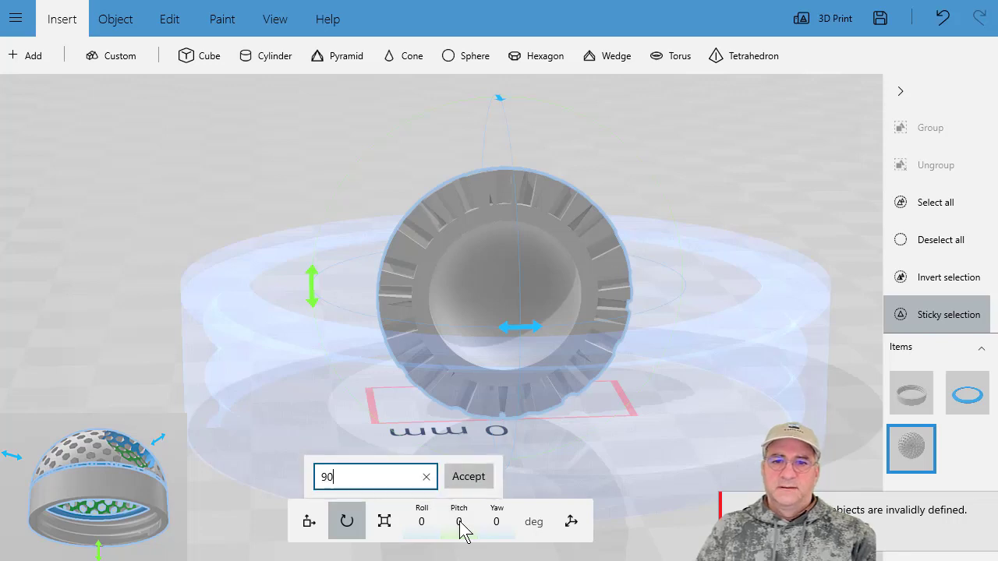
{"action": "key", "text": "Return"}
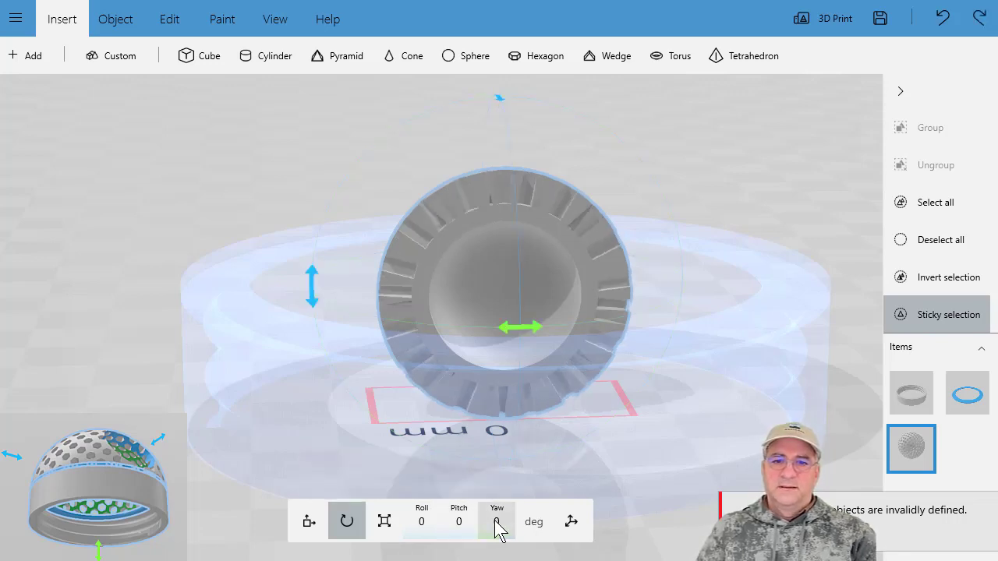
{"action": "left_click", "coordinate": [422, 522]}
{"action": "type", "text": "90"}
{"action": "key", "text": "Return"}
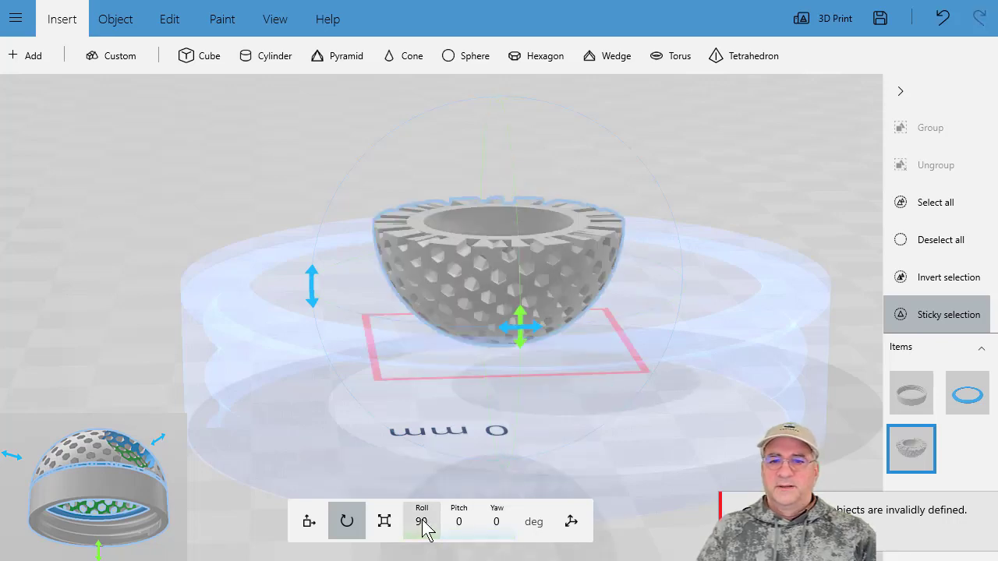
Set the half sphere's roll to 270 degrees so its dome faces up
{"action": "left_click", "coordinate": [422, 523]}
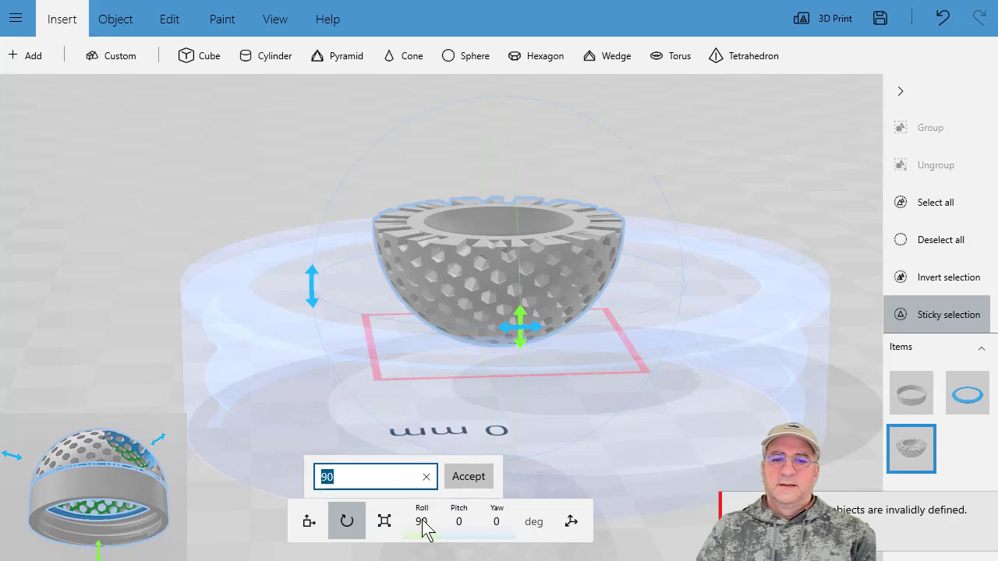
{"action": "type", "text": "270"}
{"action": "key", "text": "Return"}
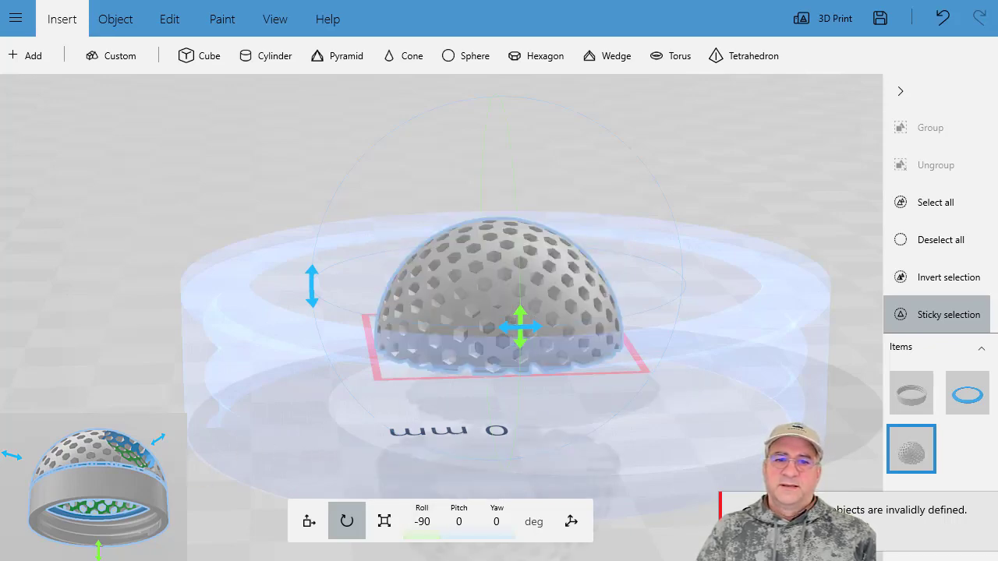
Check the grey lid ring's X, Y and Z dimensions in scale mode and reselect only the perforated dome
{"action": "left_click_drag", "start_coordinate": [686, 172], "coordinate": [704, 152]}
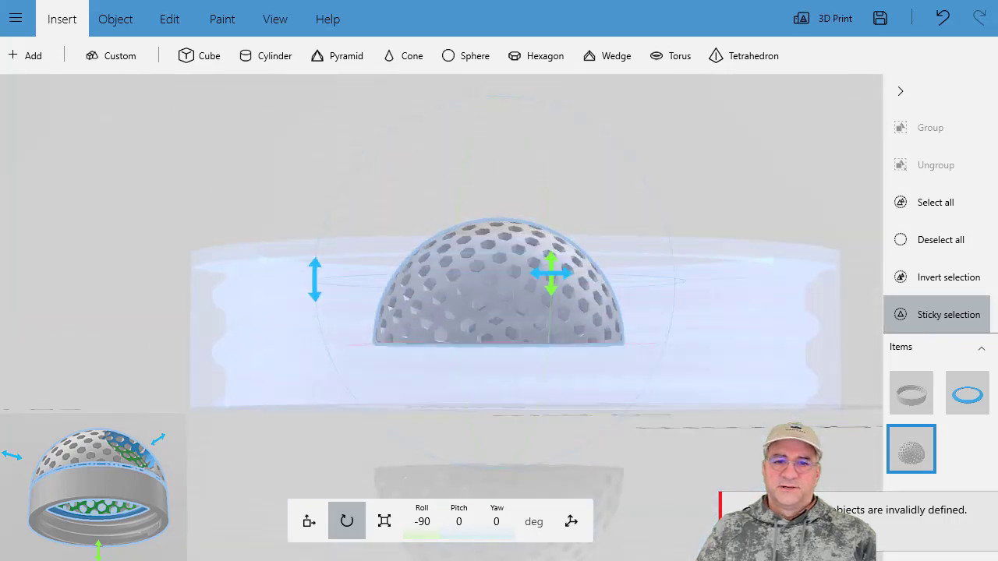
{"action": "left_click", "coordinate": [240, 360]}
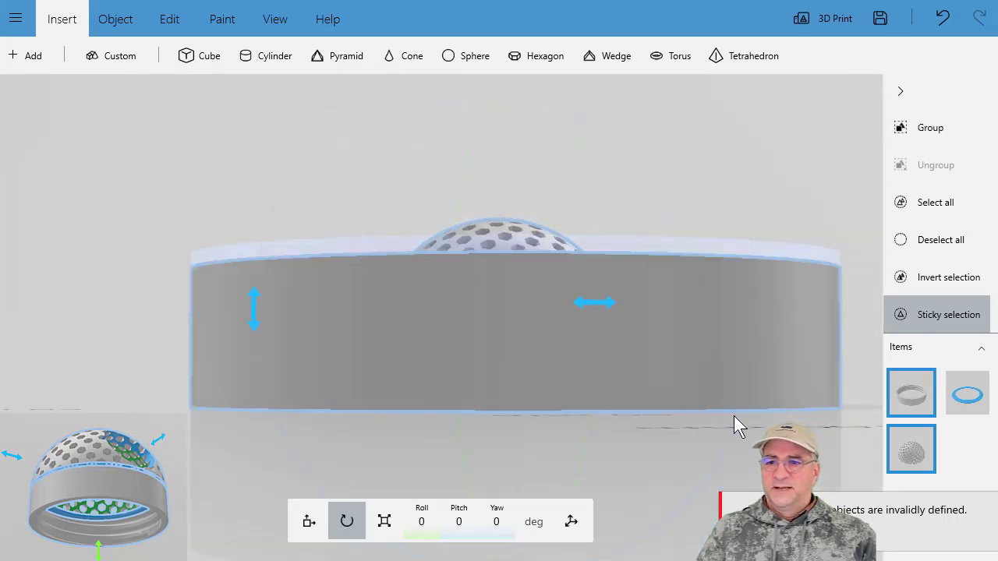
{"action": "left_click", "coordinate": [899, 441]}
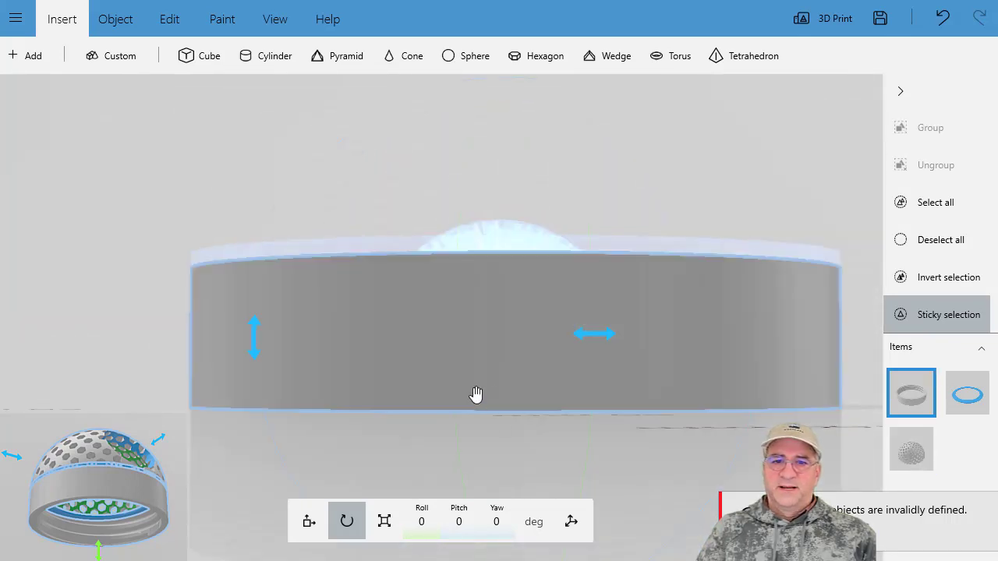
{"action": "left_click", "coordinate": [475, 393]}
{"action": "left_click", "coordinate": [476, 394]}
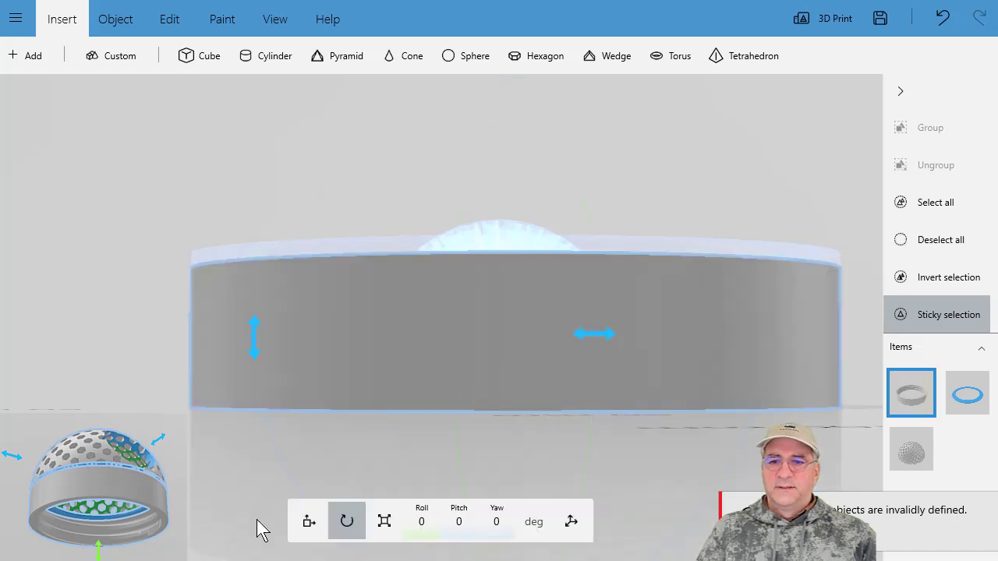
{"action": "left_click", "coordinate": [389, 535]}
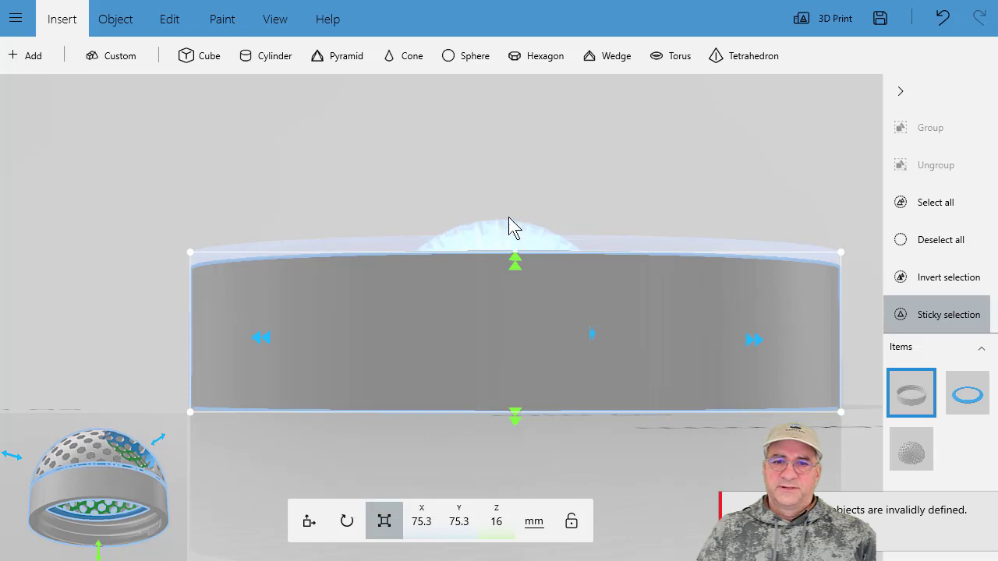
{"action": "left_click", "coordinate": [915, 395]}
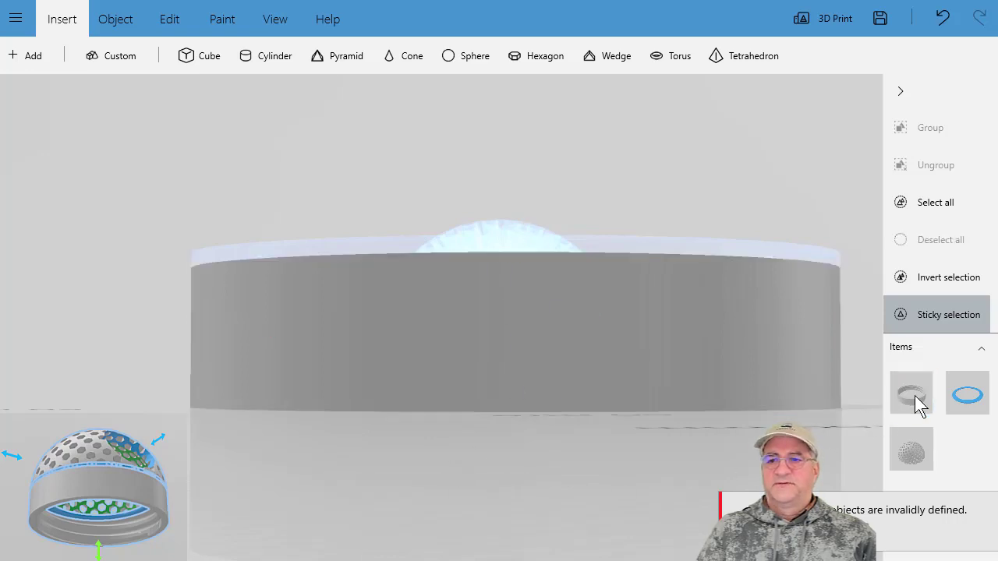
{"action": "left_click", "coordinate": [910, 450]}
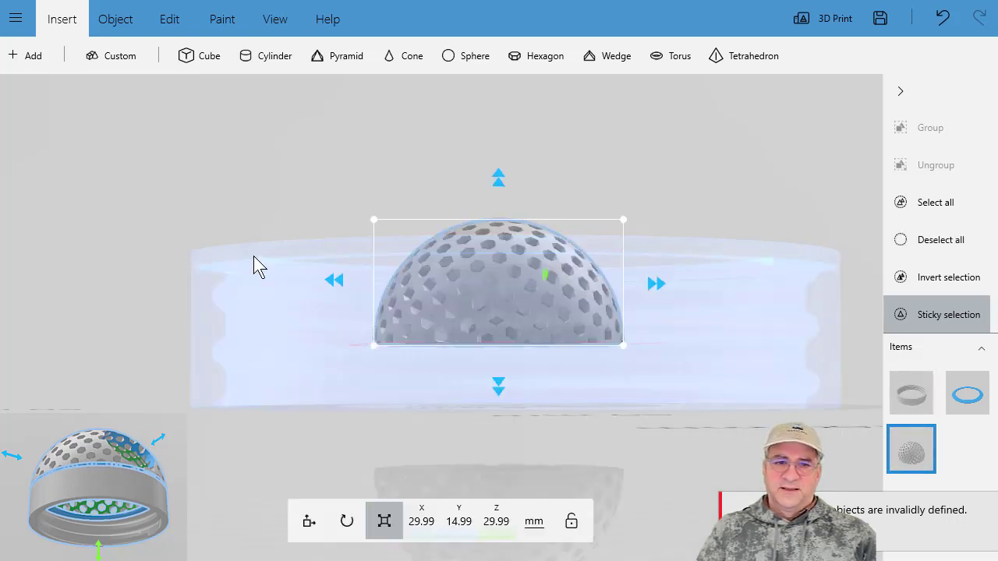
{"action": "left_click", "coordinate": [478, 306]}
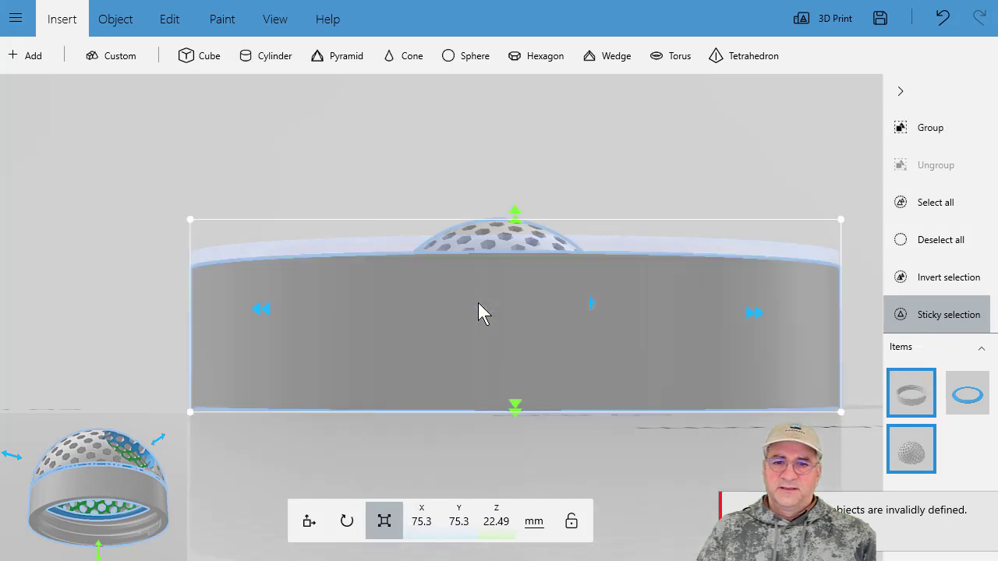
{"action": "left_click", "coordinate": [479, 303]}
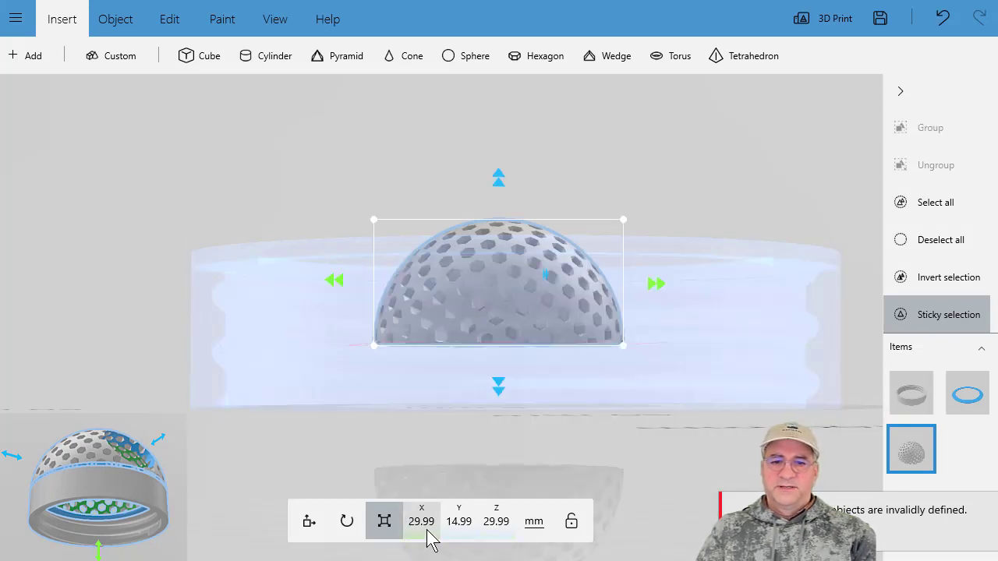
Try resizing the perforated dome to 75.3 mm in X, Z and Y
{"action": "type", "text": "75.3"}
{"action": "key", "text": "Return"}
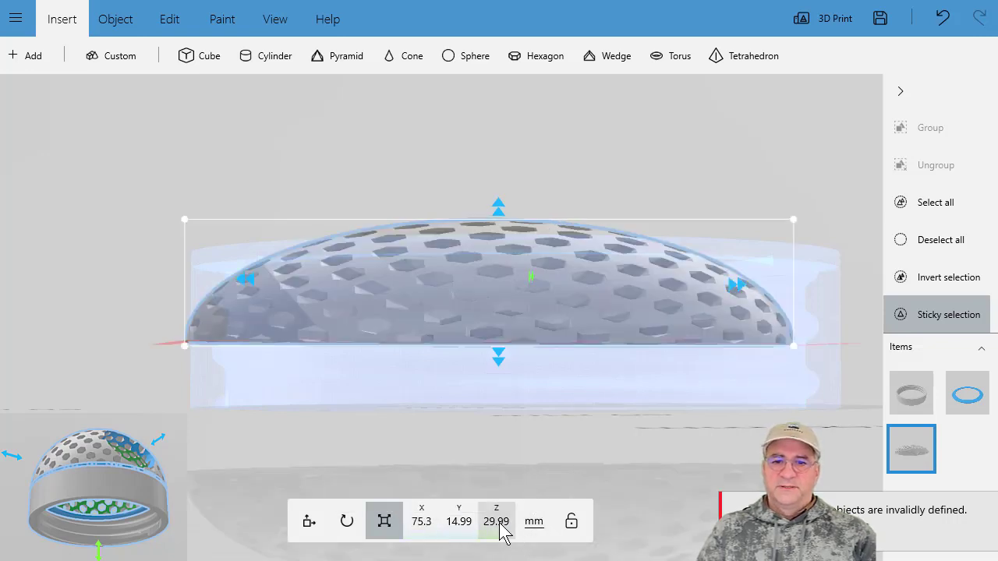
{"action": "type", "text": "67"}
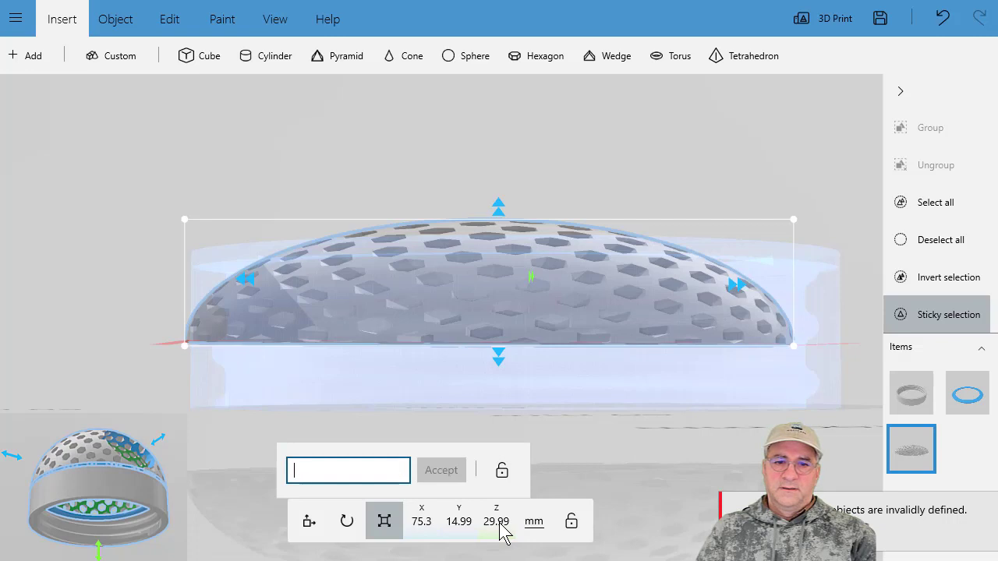
{"action": "key", "text": "Return"}
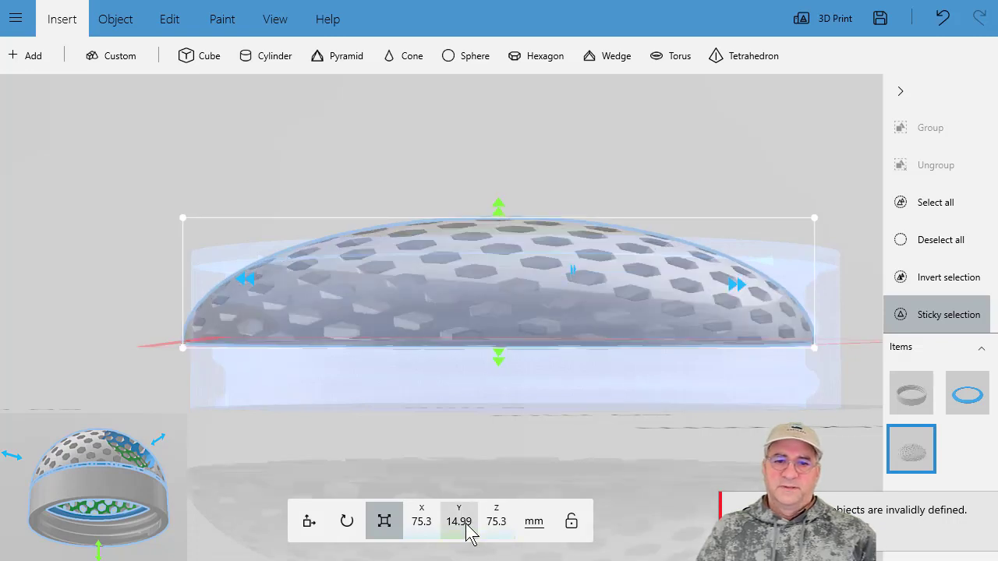
{"action": "type", "text": "75."}
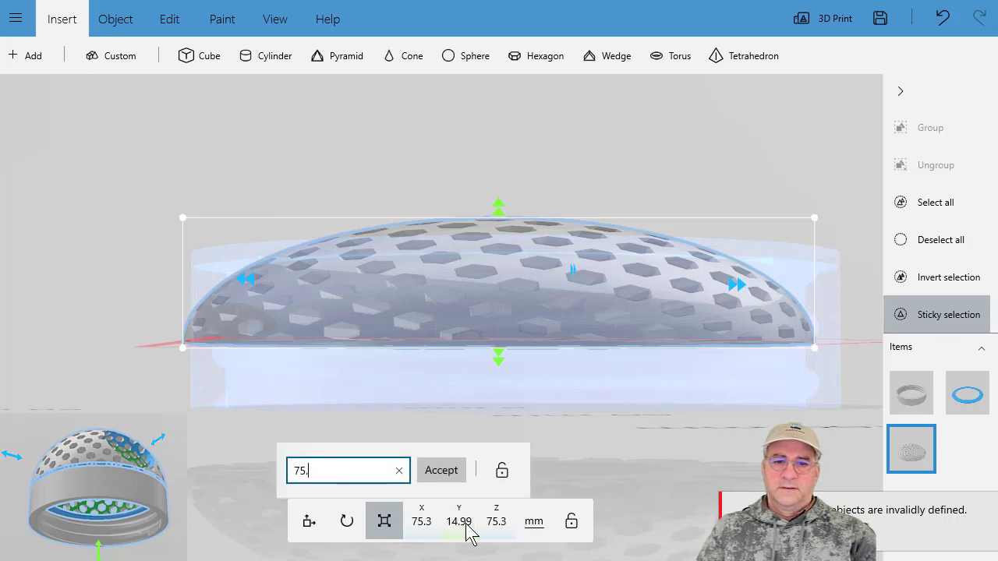
{"action": "type", "text": "3"}
{"action": "key", "text": "Return"}
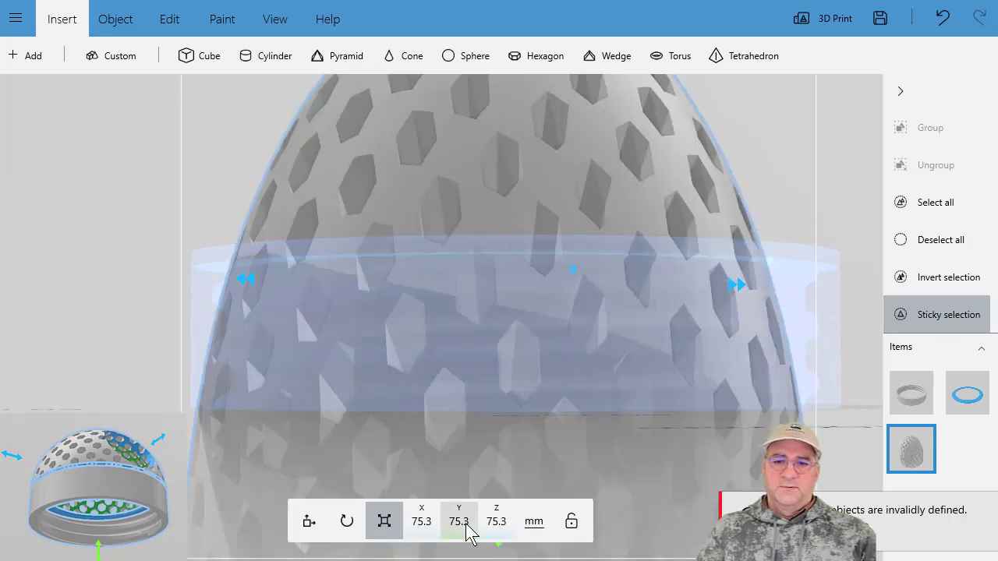
Undo the dome's three size changes
{"action": "mouse_move", "coordinate": [104, 371]}
{"action": "left_mouse_down"}
{"action": "mouse_move", "coordinate": [114, 487]}
{"action": "mouse_move", "coordinate": [101, 350]}
{"action": "mouse_move", "coordinate": [93, 397]}
{"action": "mouse_move", "coordinate": [97, 378]}
{"action": "left_mouse_up"}
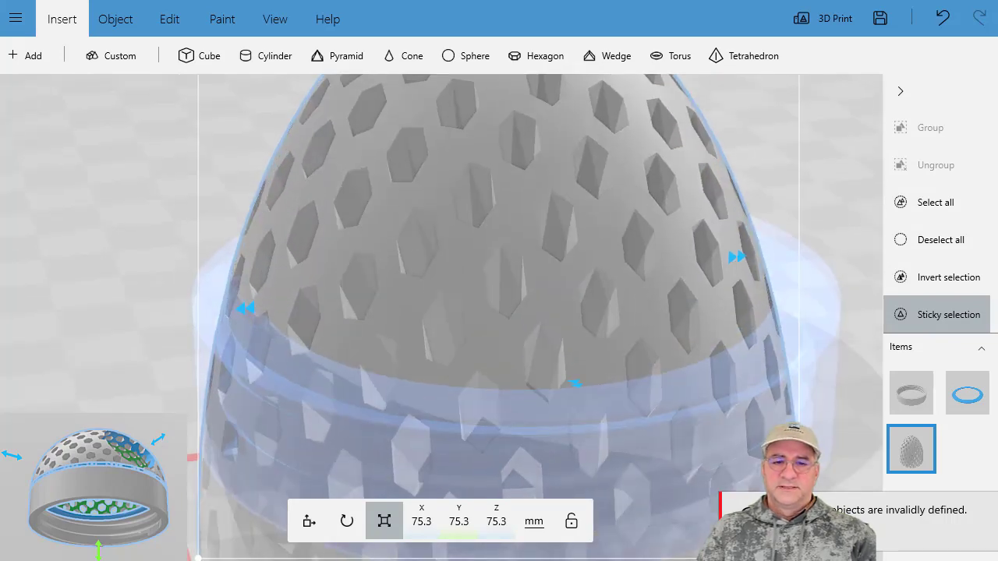
{"action": "key", "text": "ctrl+z"}
{"action": "key", "text": "ctrl+z"}
{"action": "key", "text": "ctrl+z"}
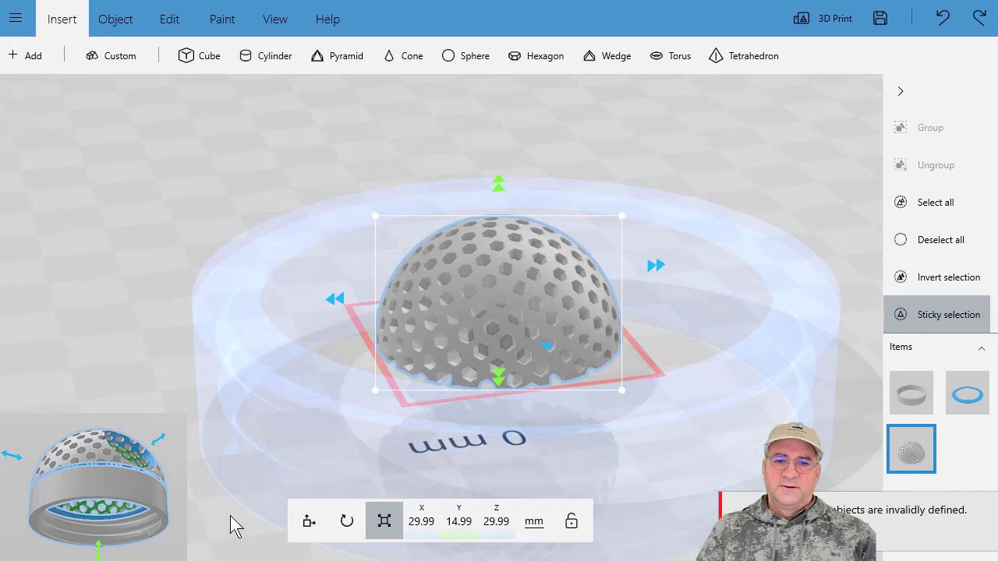
Set the perforated dome's X size to 75.3 mm
{"action": "left_click_drag", "start_coordinate": [125, 367], "coordinate": [85, 282]}
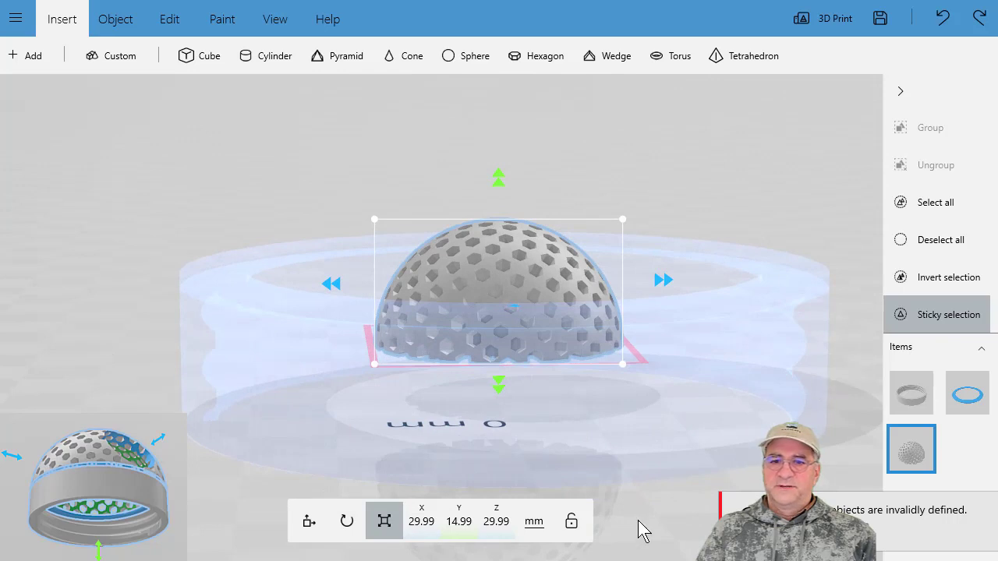
{"action": "left_click", "coordinate": [417, 533]}
{"action": "type", "text": "7"}
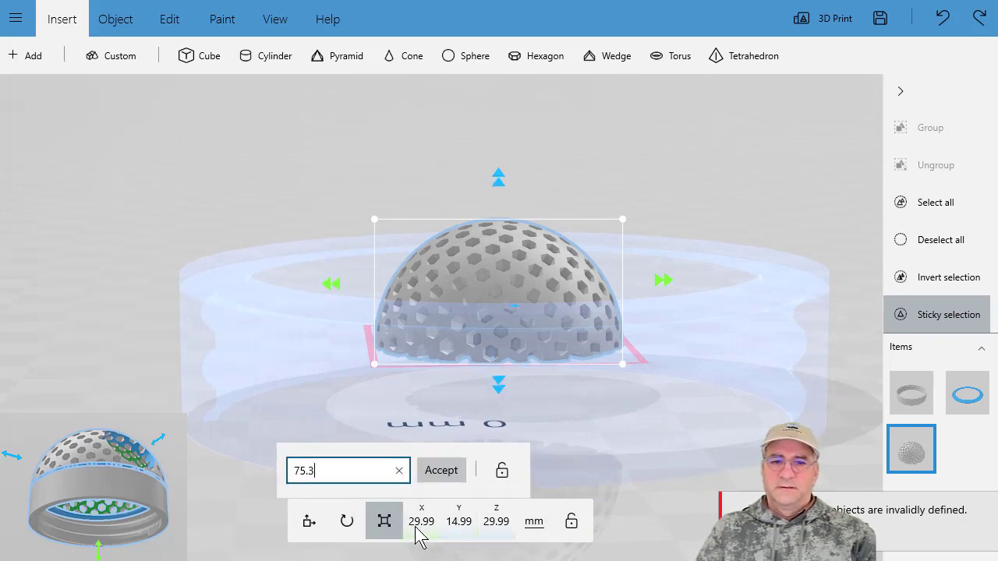
{"action": "type", "text": "5.3"}
{"action": "key", "text": "Return"}
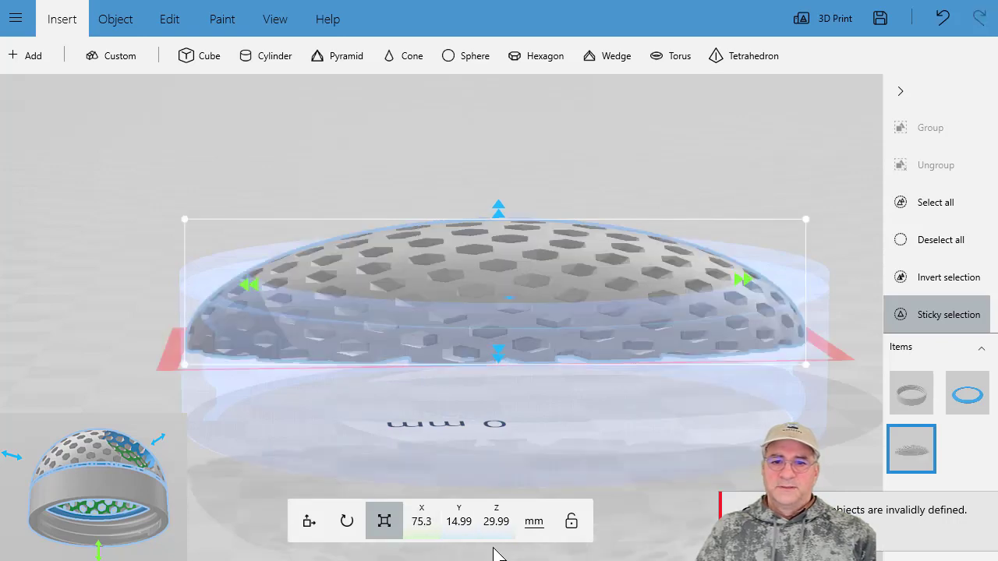
Set the perforated dome's Z size to 75.3 mm and its Y size to 37 mm
{"action": "left_click", "coordinate": [497, 521]}
{"action": "type", "text": "75.3"}
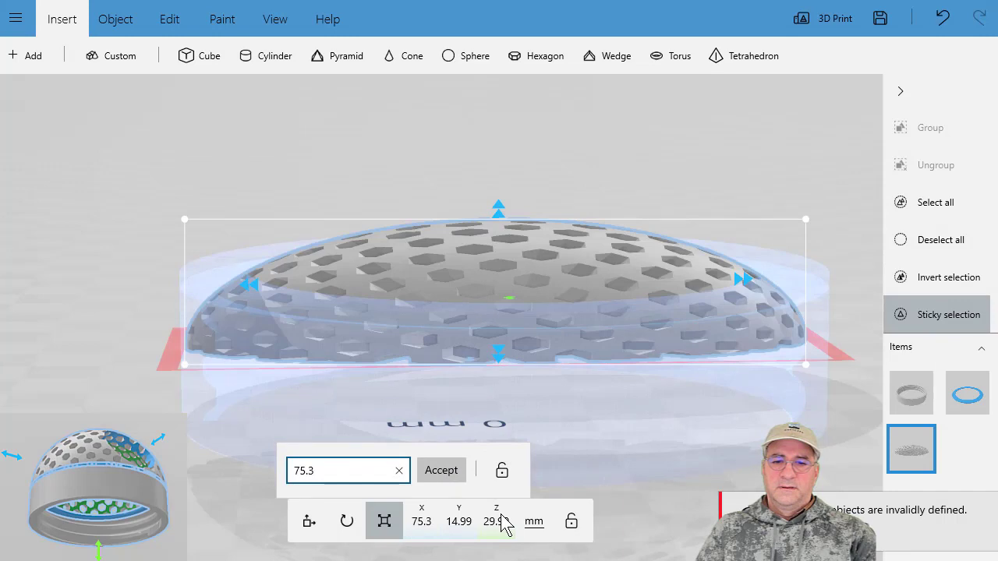
{"action": "key", "text": "Return"}
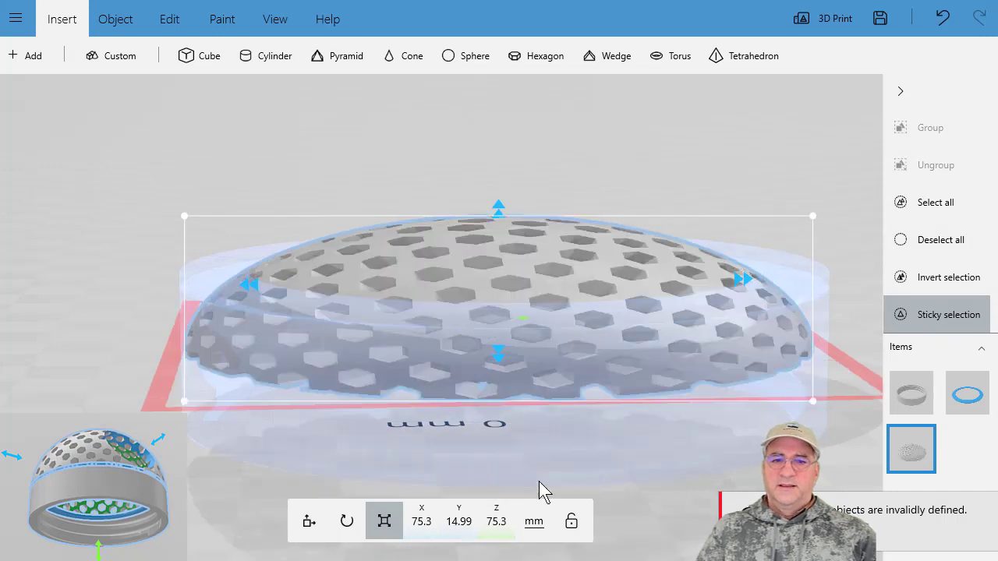
{"action": "left_click", "coordinate": [458, 522]}
{"action": "type", "text": "37"}
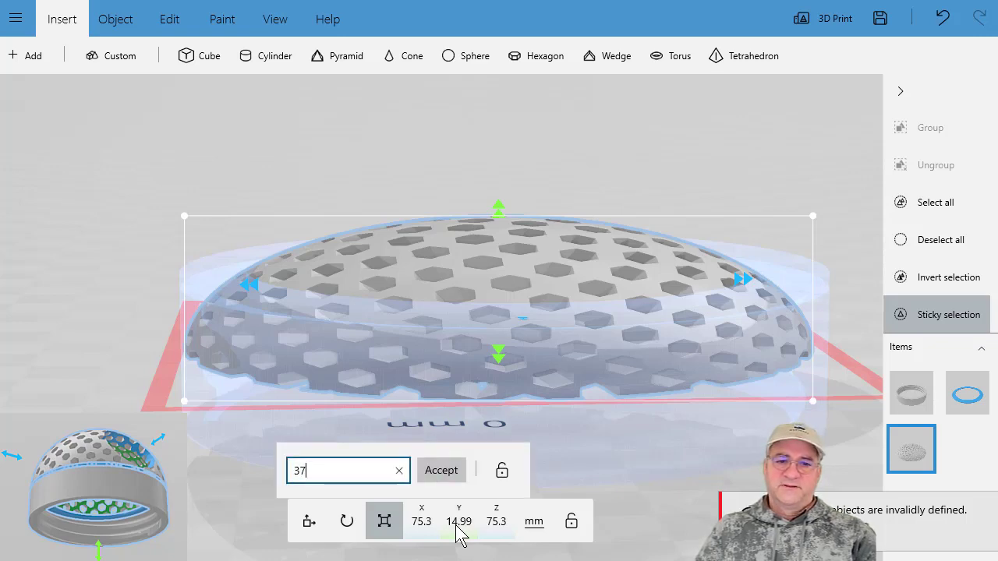
{"action": "key", "text": "Return"}
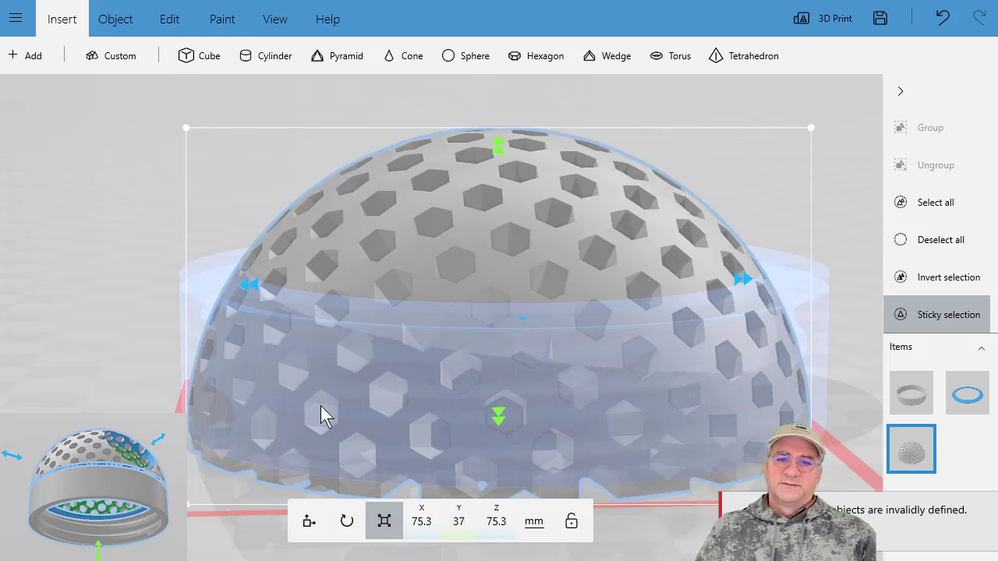
{"action": "scroll", "coordinate": [116, 367], "scroll_direction": "down", "scroll_amount": 5}
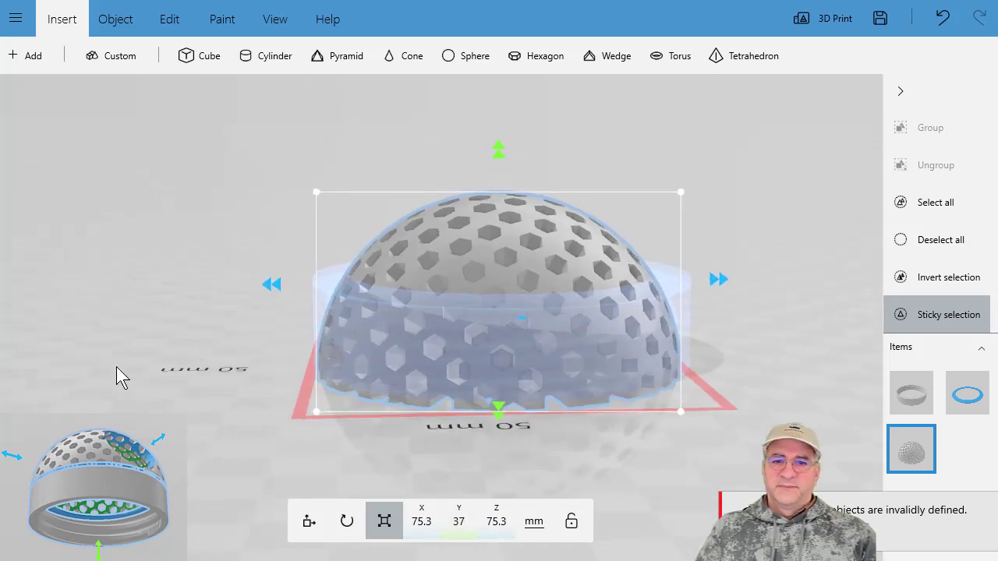
Raise the perforated dome onto the top edge of the lid ring, at a Z position of about 36.25 mm
{"action": "left_click", "coordinate": [310, 522]}
{"action": "left_click_drag", "start_coordinate": [468, 276], "coordinate": [488, 170]}
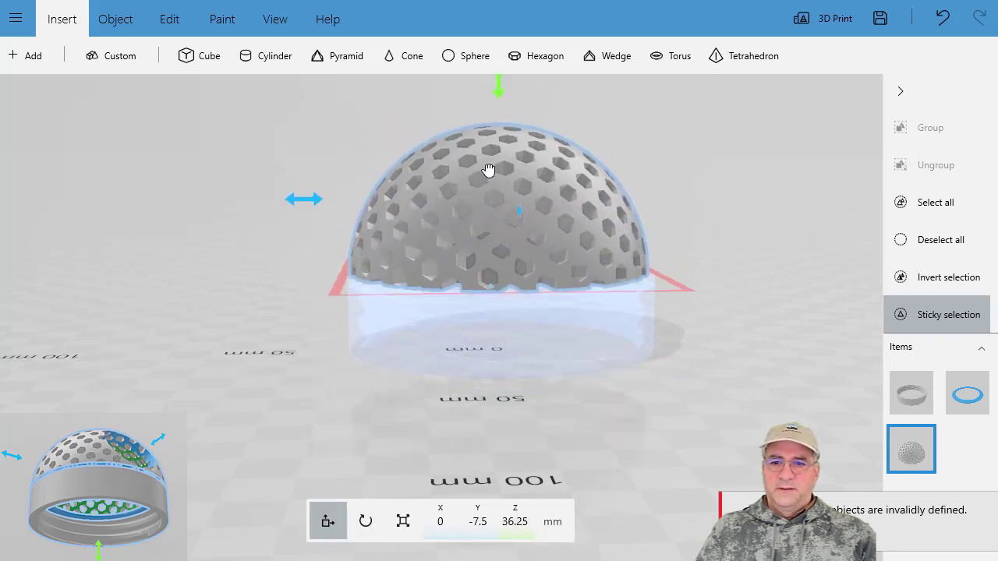
{"action": "left_click_drag", "start_coordinate": [213, 357], "coordinate": [215, 415]}
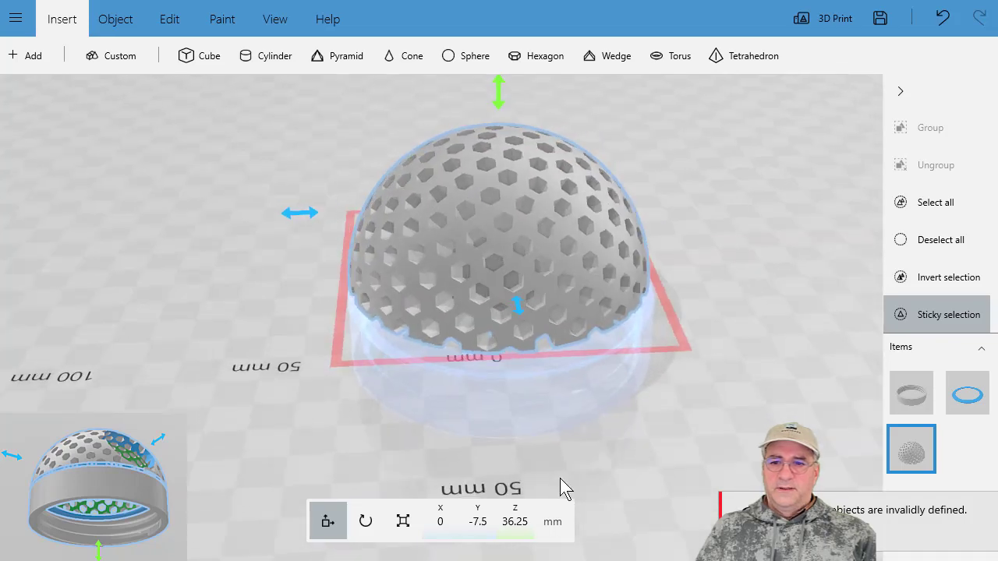
Repair the invalidly defined objects in the model
{"action": "left_click", "coordinate": [796, 515]}
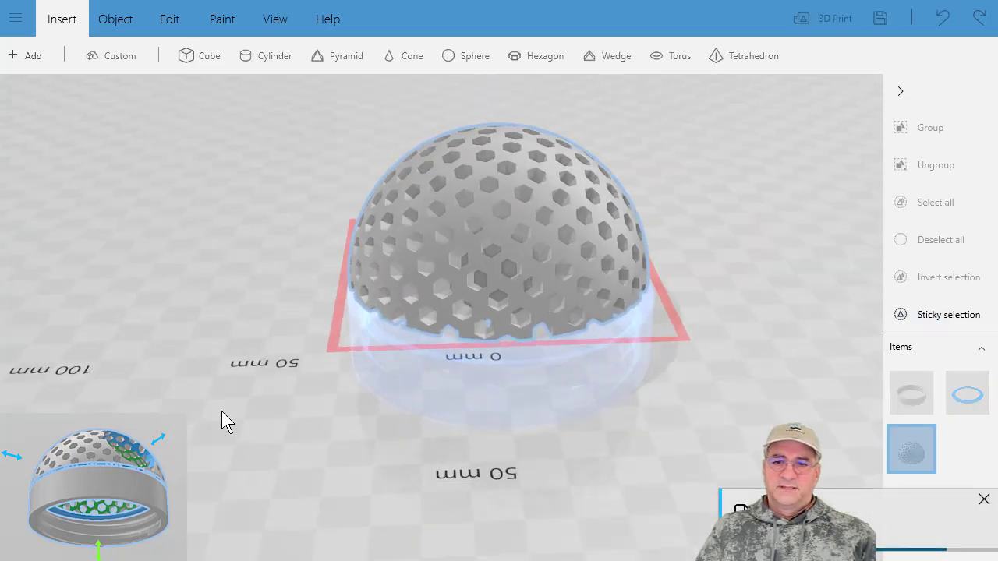
{"action": "left_click_drag", "start_coordinate": [213, 409], "coordinate": [170, 326]}
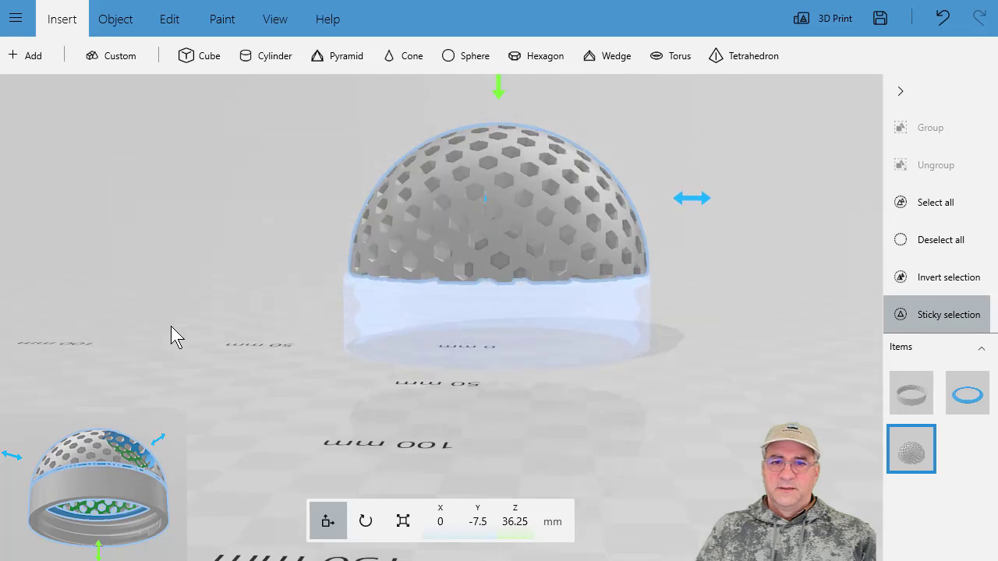
{"action": "left_click_drag", "start_coordinate": [403, 427], "coordinate": [475, 449]}
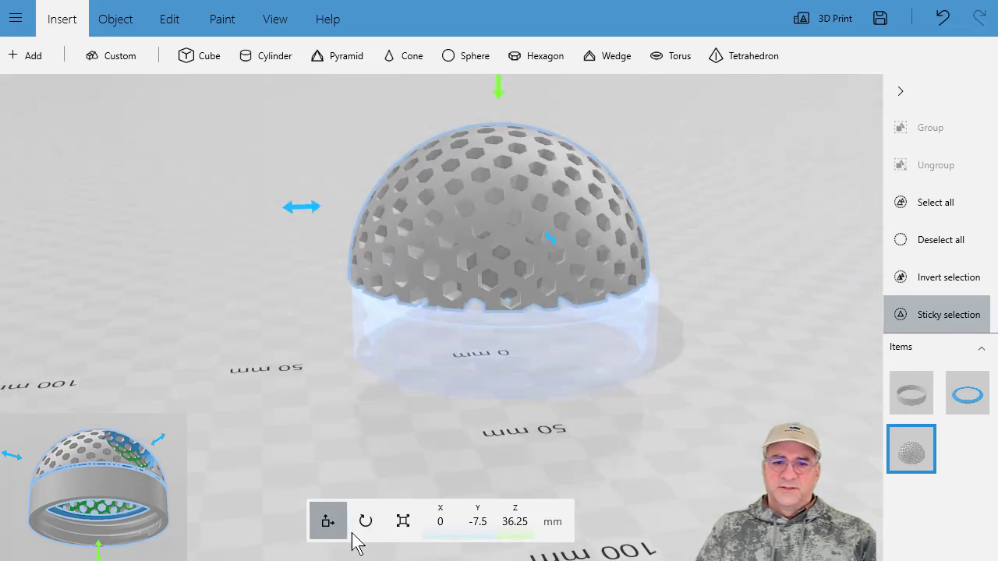
Centre the perforated dome over the lid ring by setting its Y position to 0 and inspect the fit from below
{"action": "left_click", "coordinate": [478, 522]}
{"action": "type", "text": "0"}
{"action": "key", "text": "Return"}
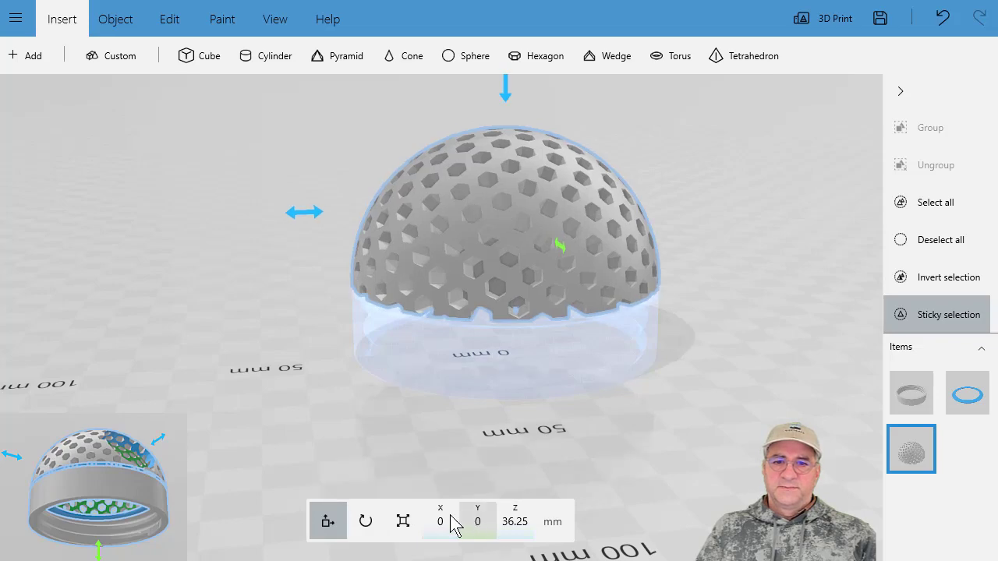
{"action": "left_click_drag", "start_coordinate": [281, 450], "coordinate": [351, 167]}
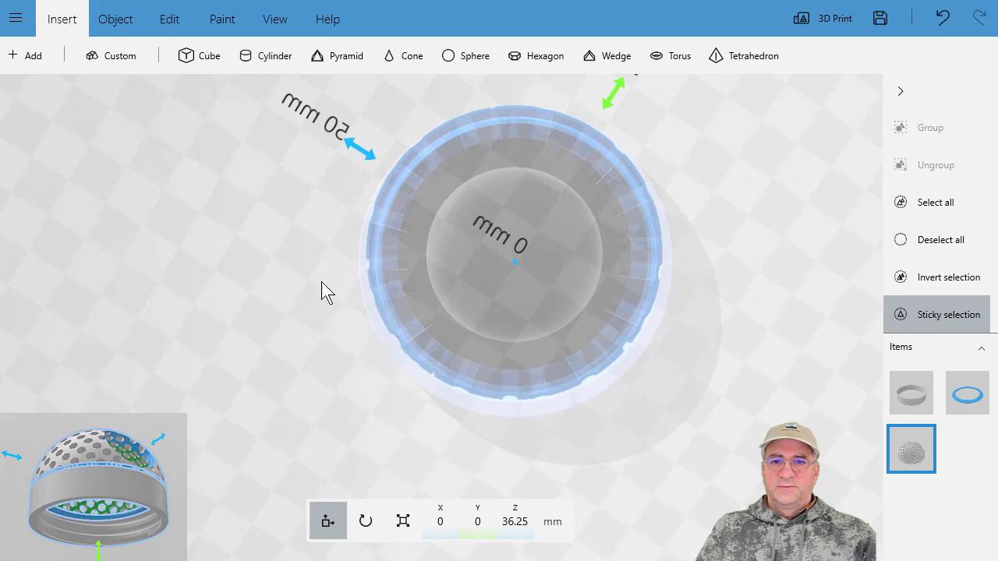
{"action": "left_click_drag", "start_coordinate": [322, 282], "coordinate": [225, 544]}
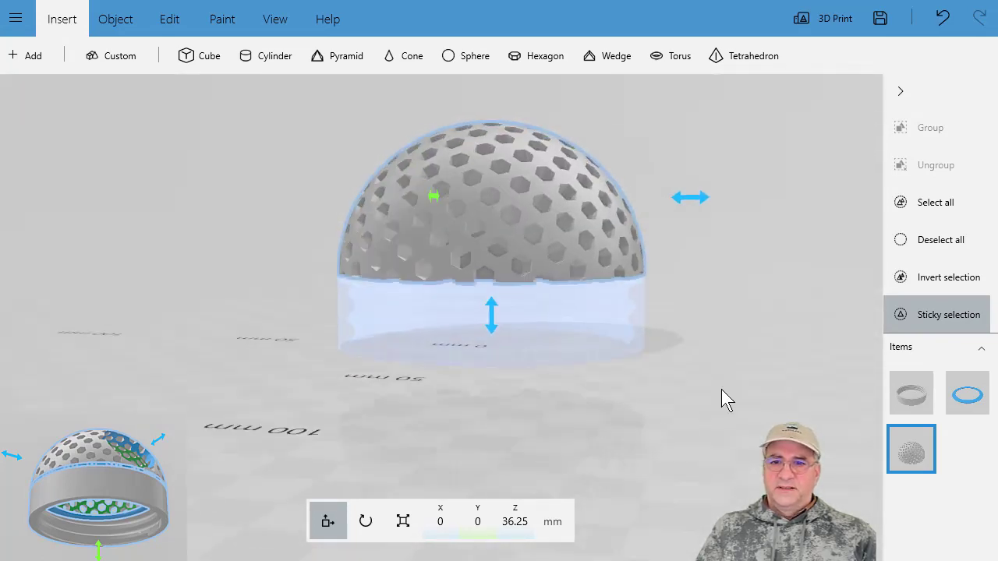
Check the lid ring's position and size, and return the selection to only the perforated dome
{"action": "left_click", "coordinate": [890, 430]}
{"action": "left_click", "coordinate": [893, 386]}
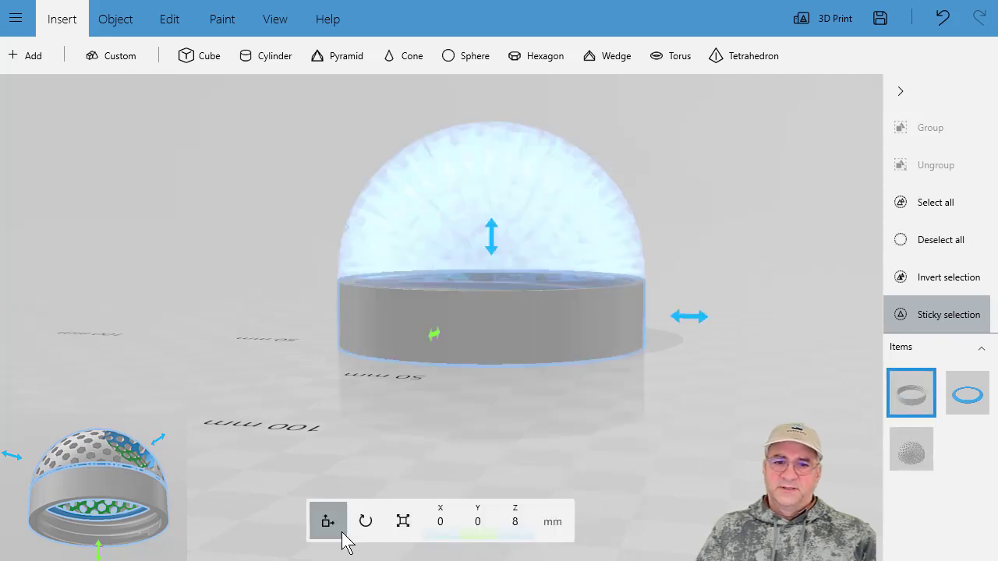
{"action": "left_click", "coordinate": [403, 521]}
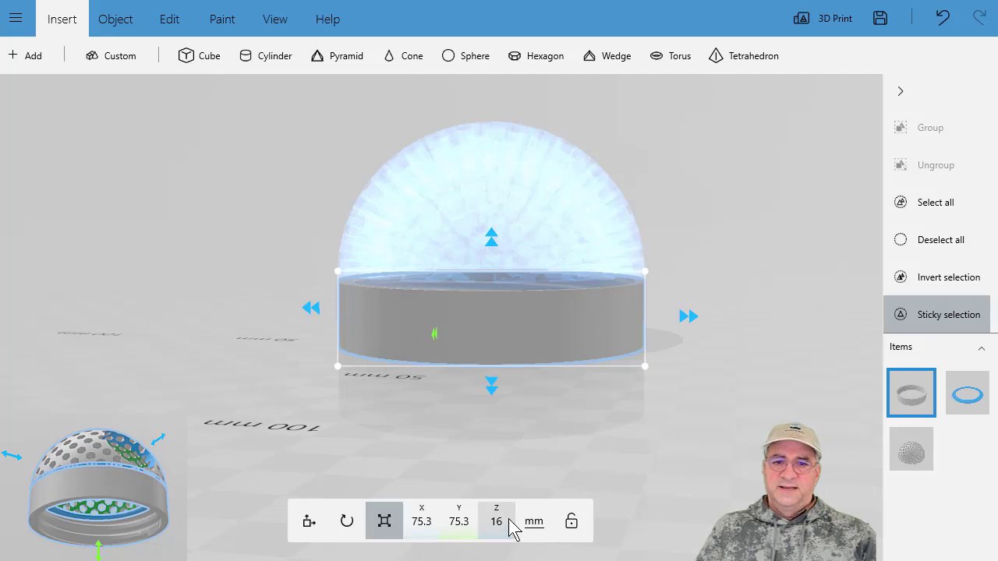
{"action": "left_click", "coordinate": [900, 409]}
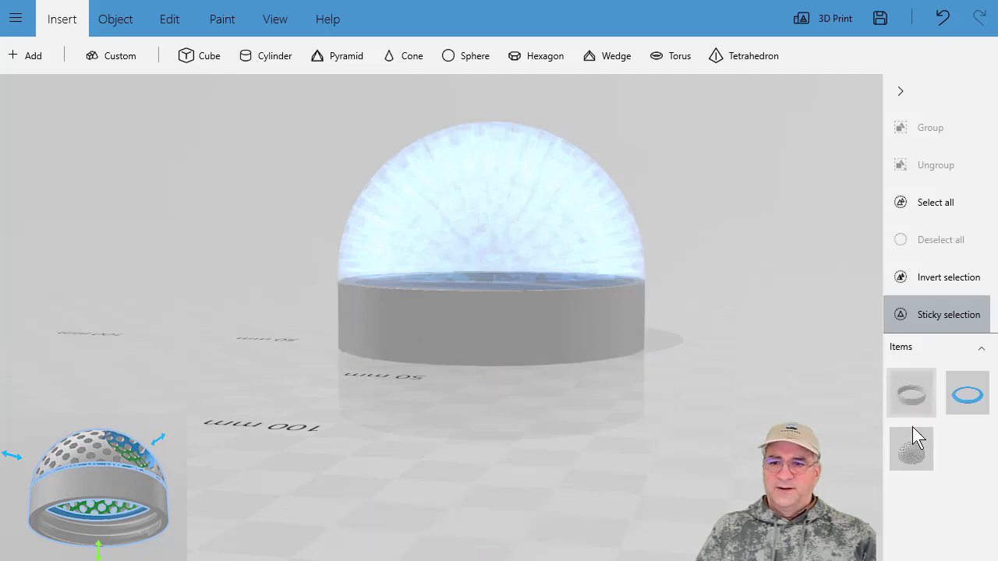
{"action": "left_click", "coordinate": [912, 430]}
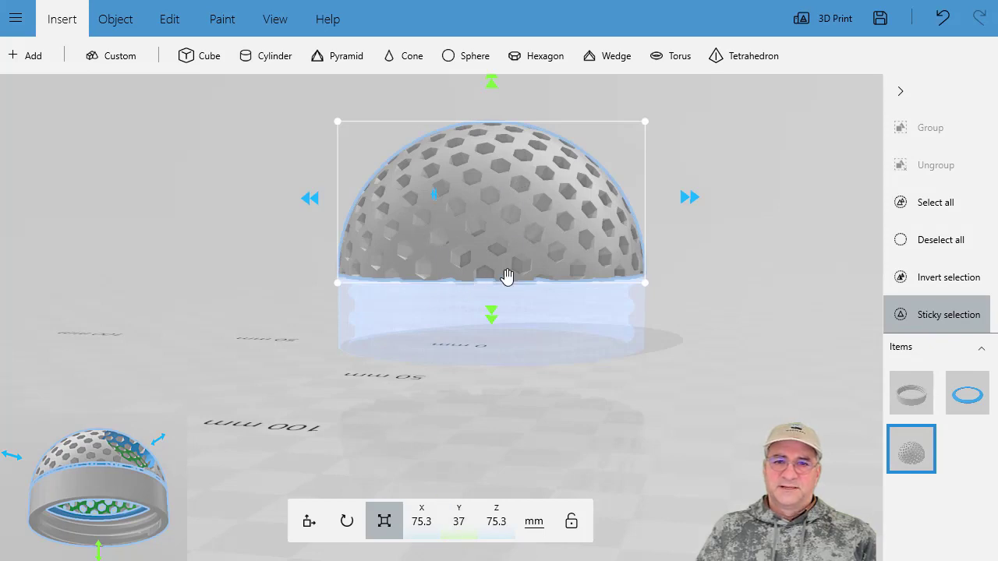
Try reducing the perforated dome's Y size to 36 mm
{"action": "left_click", "coordinate": [458, 522]}
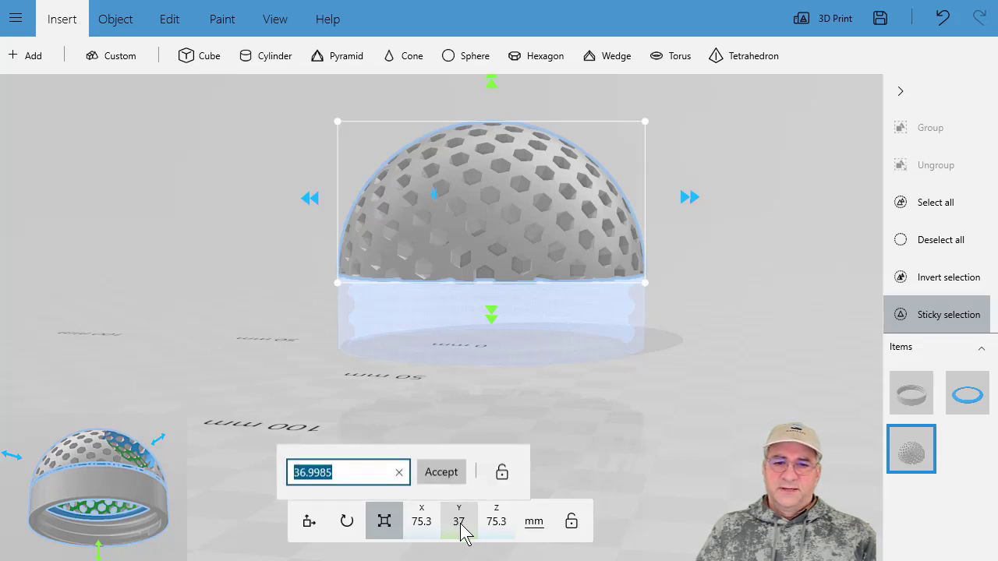
{"action": "type", "text": "36"}
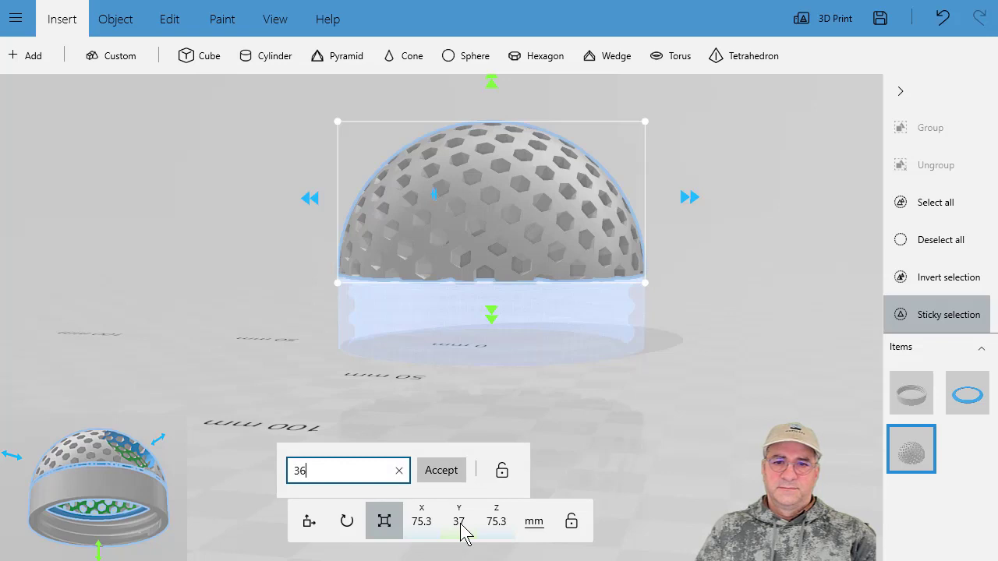
{"action": "key", "text": "Return"}
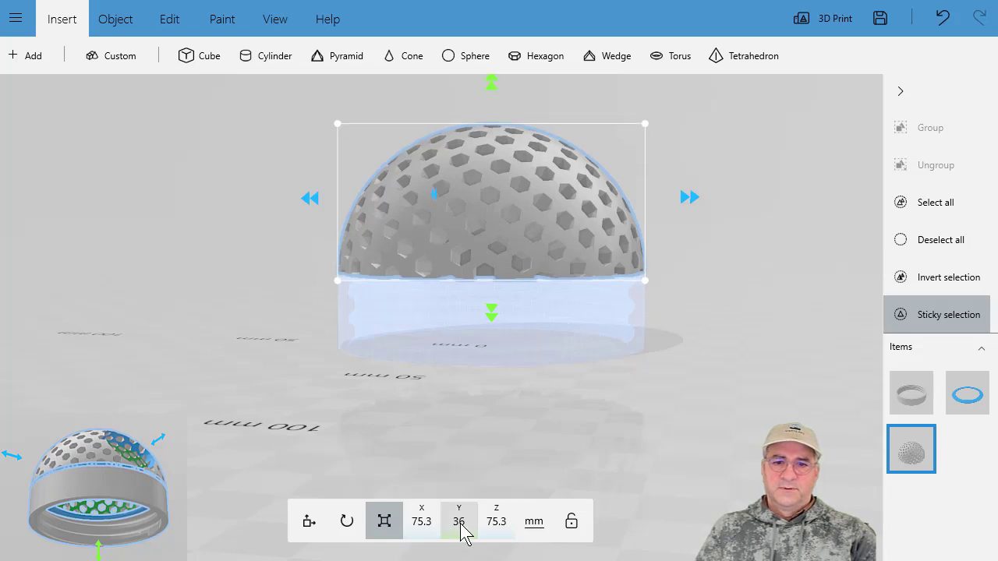
Lower the perforated dome to a Z position of 36 mm
{"action": "left_click", "coordinate": [308, 523]}
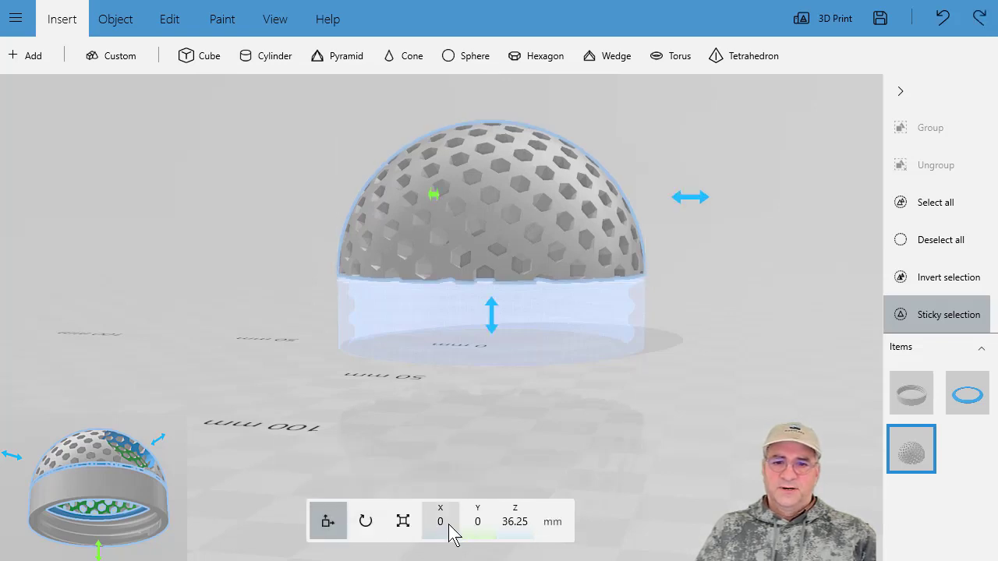
{"action": "left_click", "coordinate": [514, 521]}
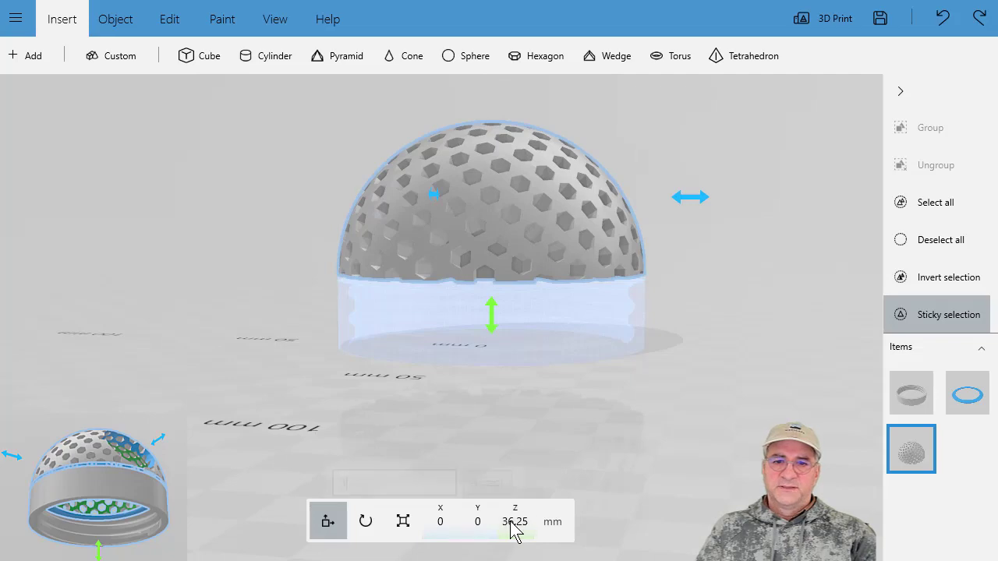
{"action": "type", "text": "36"}
{"action": "key", "text": "Return"}
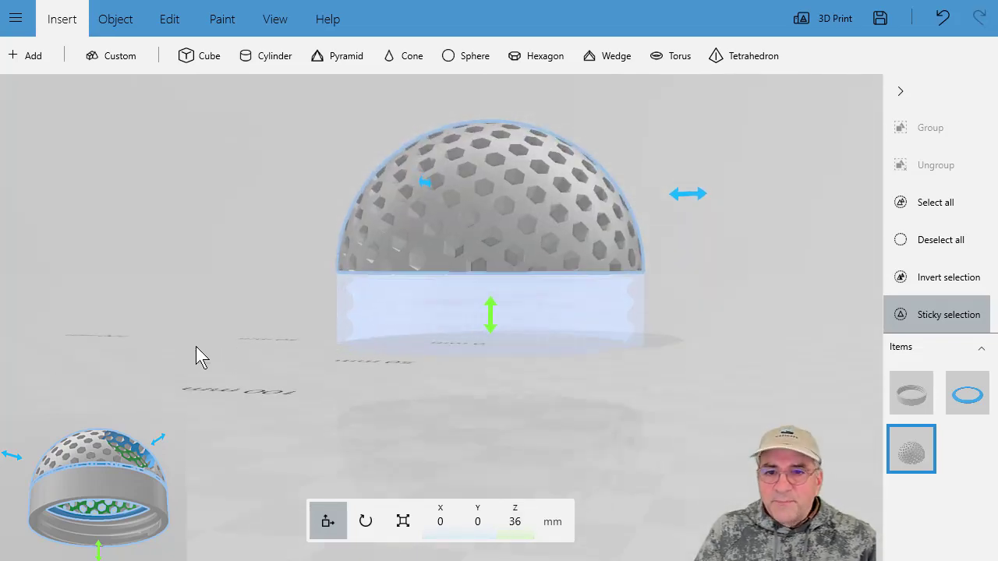
Inspect the dome and ring from below, and slide the perforated dome sideways along X until it clears the lid ring
{"action": "right_click_drag", "start_coordinate": [196, 347], "coordinate": [252, 132]}
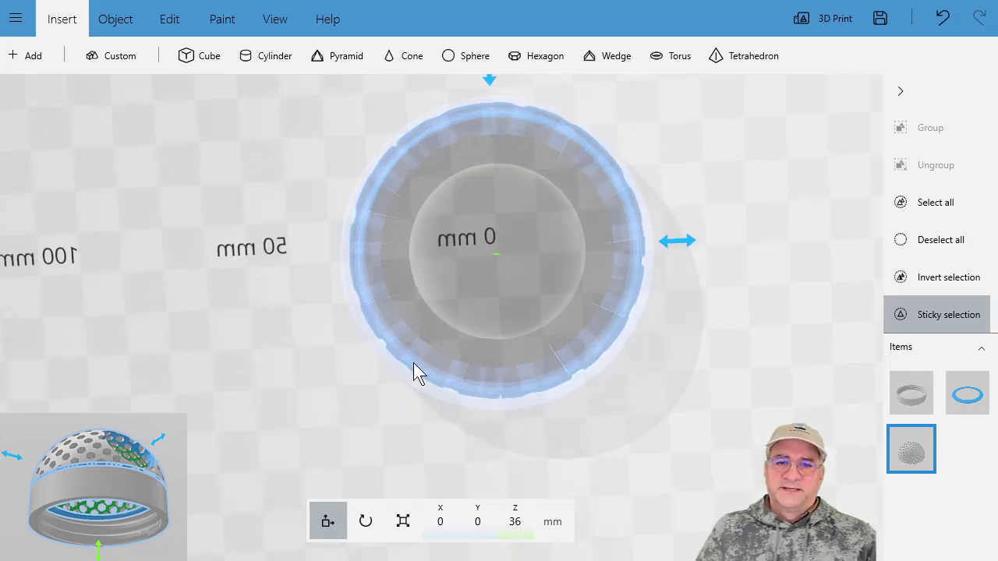
{"action": "right_click_drag", "start_coordinate": [238, 401], "coordinate": [273, 550]}
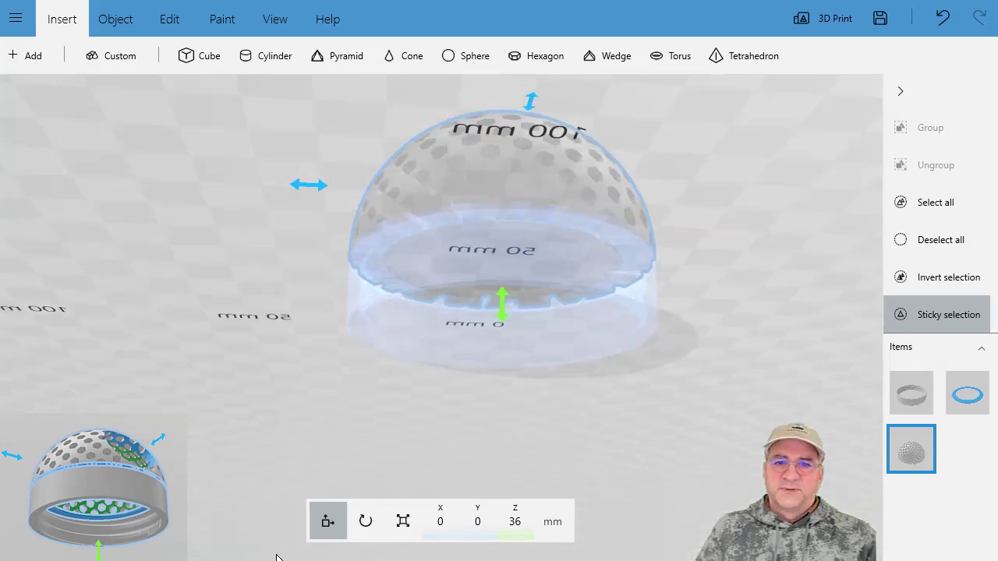
{"action": "right_click_drag", "start_coordinate": [437, 260], "coordinate": [231, 225]}
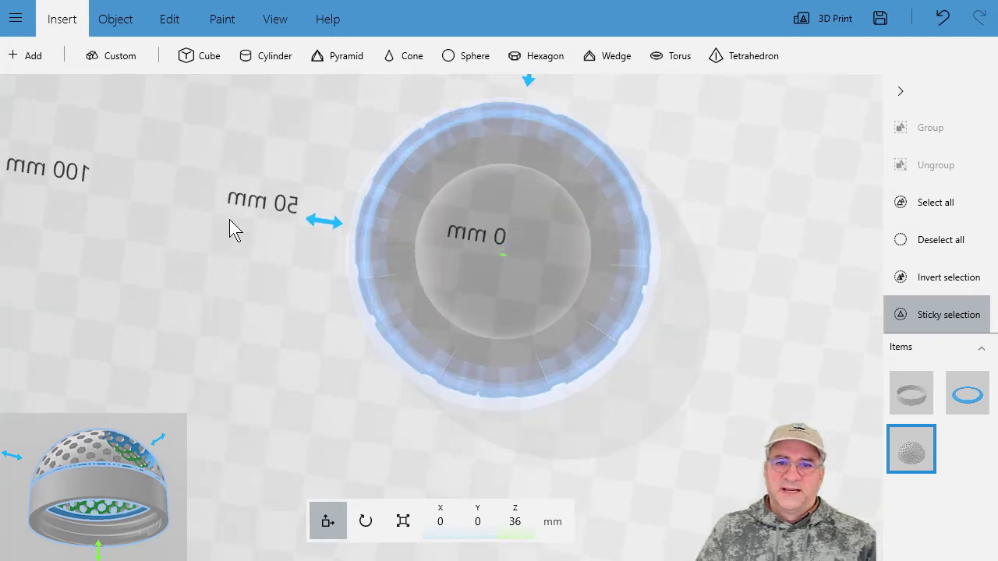
{"action": "right_click_drag", "start_coordinate": [159, 348], "coordinate": [130, 252]}
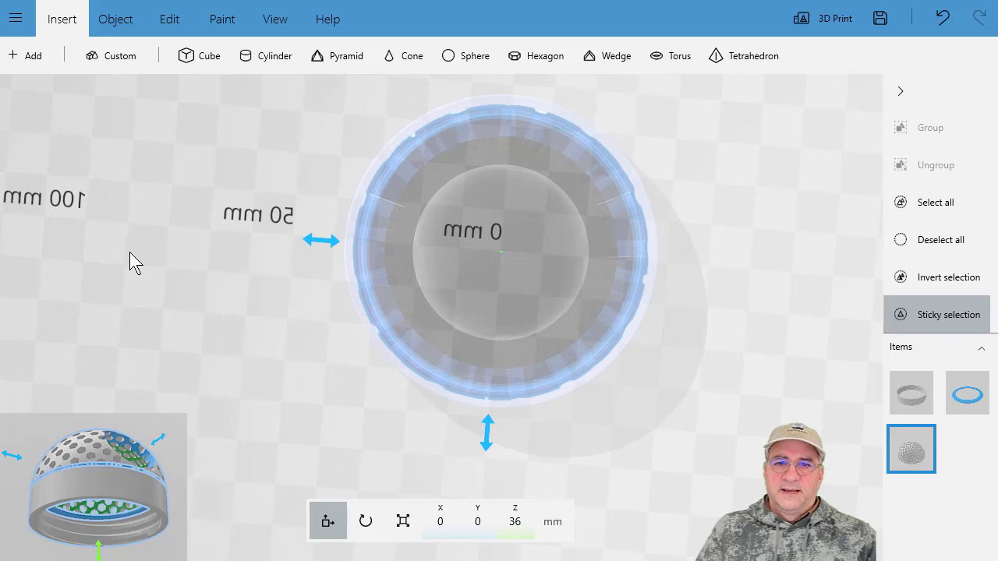
{"action": "mouse_move", "coordinate": [195, 410]}
{"action": "right_mouse_down"}
{"action": "mouse_move", "coordinate": [198, 527]}
{"action": "mouse_move", "coordinate": [183, 557]}
{"action": "mouse_move", "coordinate": [171, 336]}
{"action": "mouse_move", "coordinate": [185, 396]}
{"action": "right_mouse_up"}
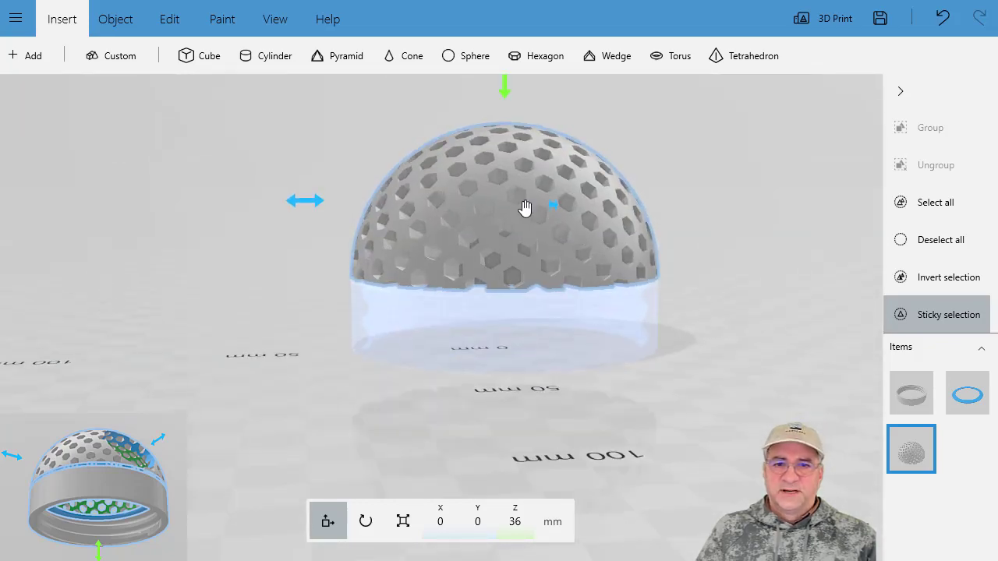
{"action": "left_click_drag", "start_coordinate": [525, 208], "coordinate": [140, 237]}
{"action": "right_click_drag", "start_coordinate": [140, 237], "coordinate": [346, 276]}
Select only the lid ring and measure the distance across its wall from the inner edge to the outer edge
{"action": "left_click", "coordinate": [903, 396]}
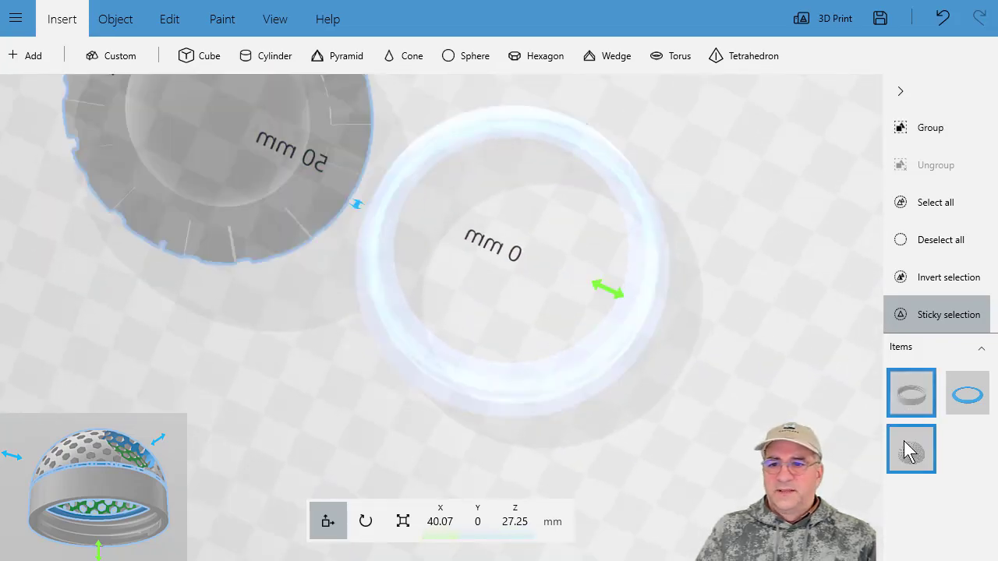
{"action": "left_click", "coordinate": [905, 445]}
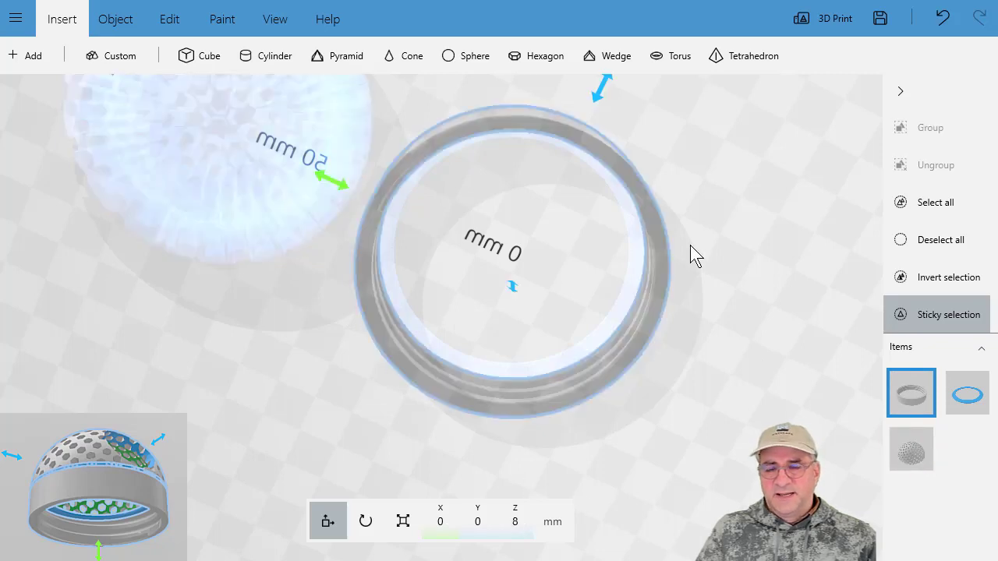
{"action": "left_click_drag", "start_coordinate": [187, 458], "coordinate": [209, 384]}
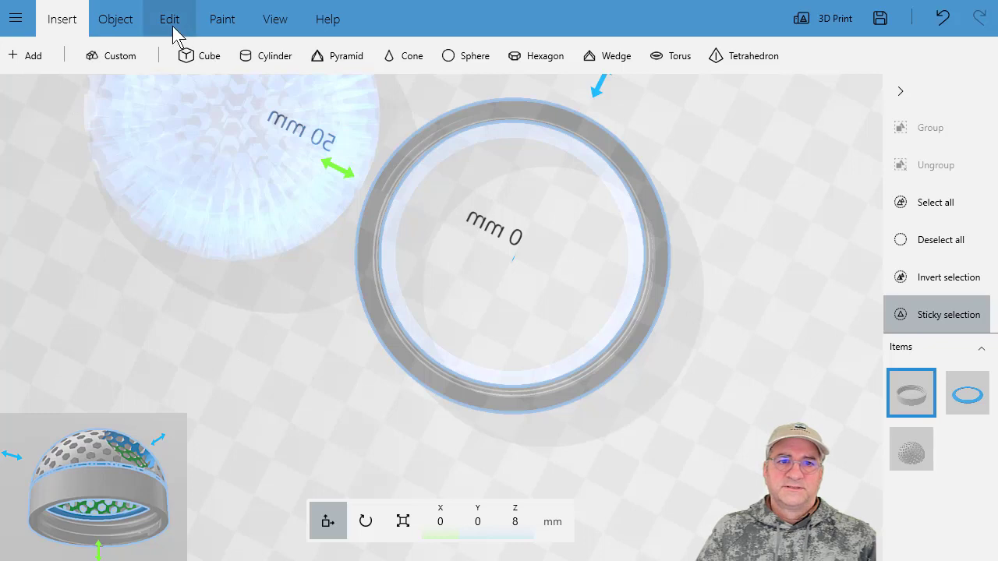
{"action": "left_click", "coordinate": [123, 31]}
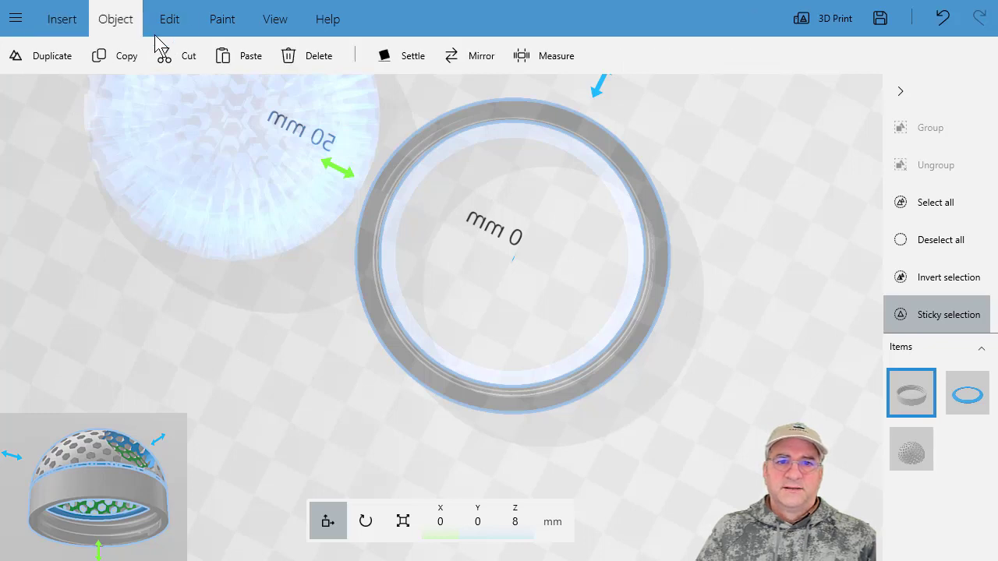
{"action": "left_click", "coordinate": [518, 57]}
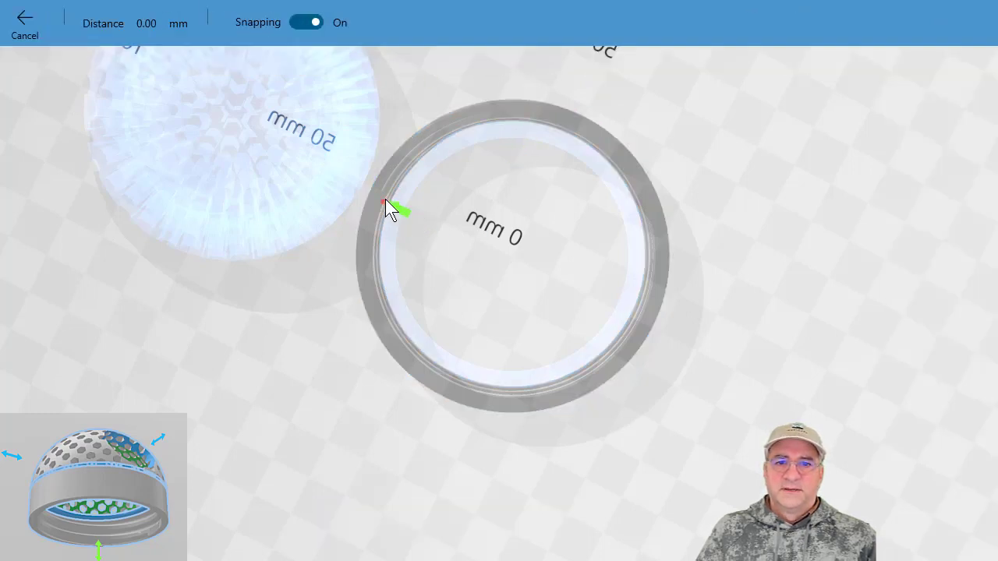
{"action": "left_click_drag", "start_coordinate": [386, 199], "coordinate": [465, 204]}
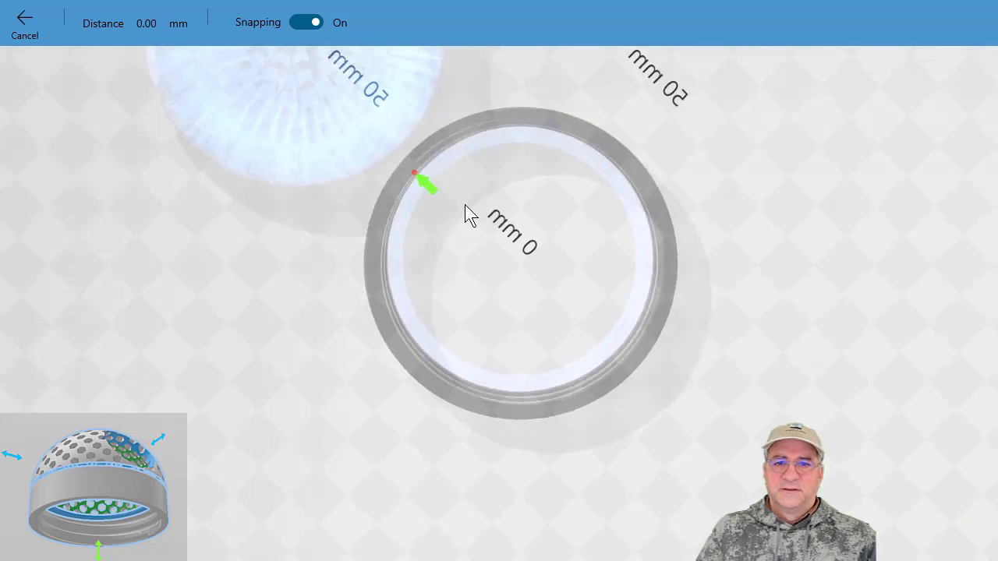
{"action": "left_click", "coordinate": [420, 175]}
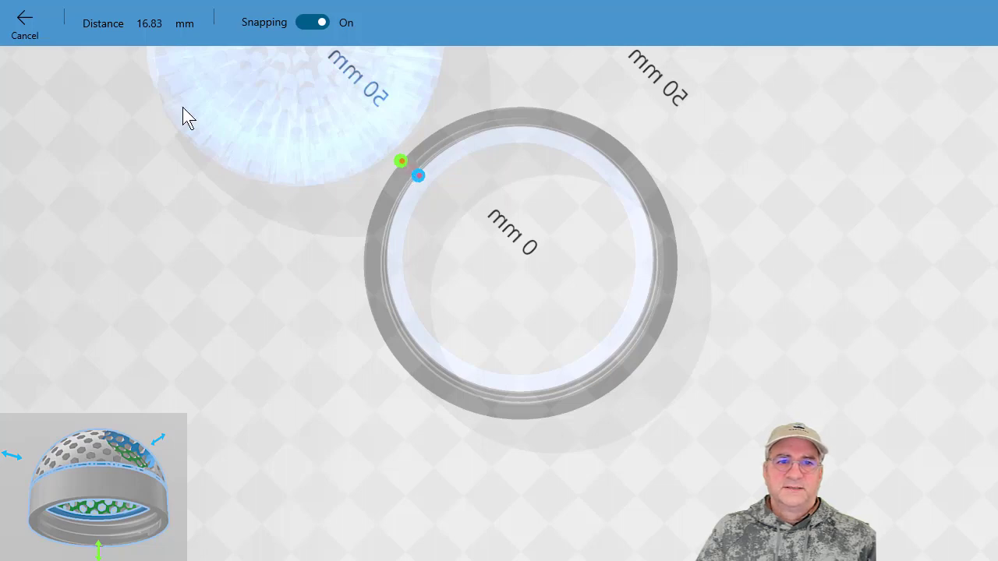
Close the measurement, then select the lid ring and the perforated dome individually to compare their X, Y and Z sizes
{"action": "left_click", "coordinate": [31, 21]}
{"action": "left_click_drag", "start_coordinate": [183, 249], "coordinate": [12, 208]}
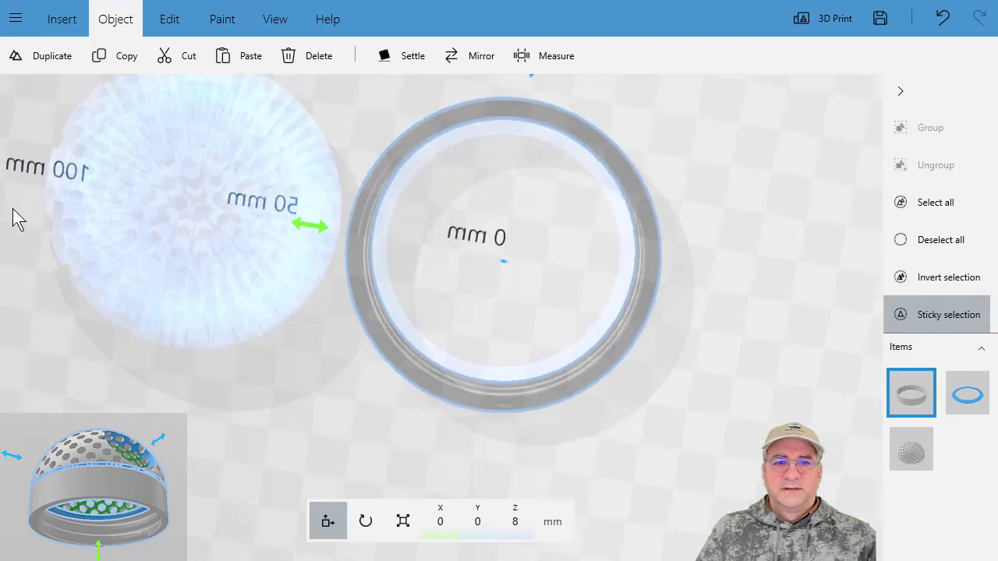
{"action": "left_click_drag", "start_coordinate": [287, 406], "coordinate": [266, 401]}
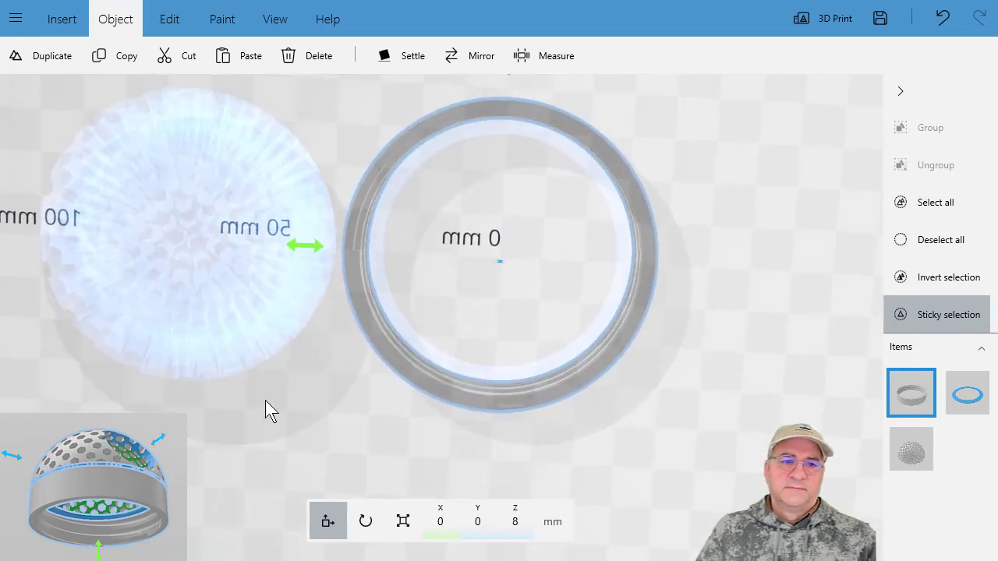
{"action": "left_click", "coordinate": [151, 269]}
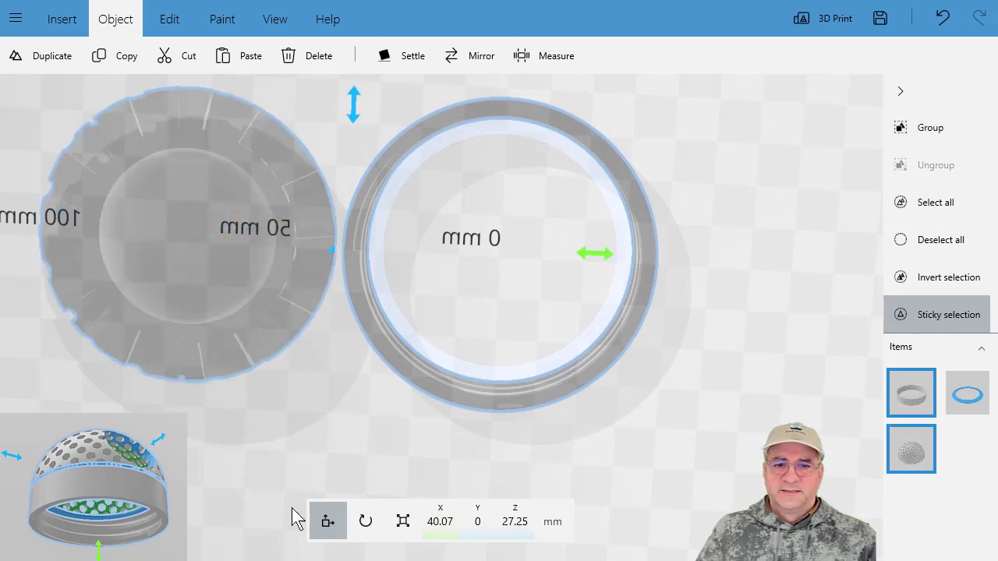
{"action": "left_click", "coordinate": [403, 523]}
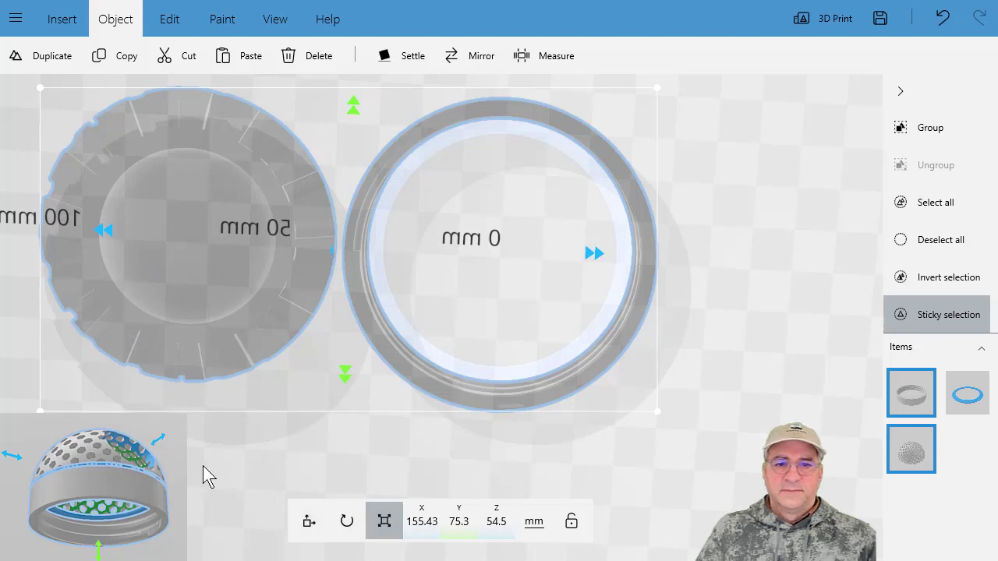
{"action": "left_click", "coordinate": [914, 453]}
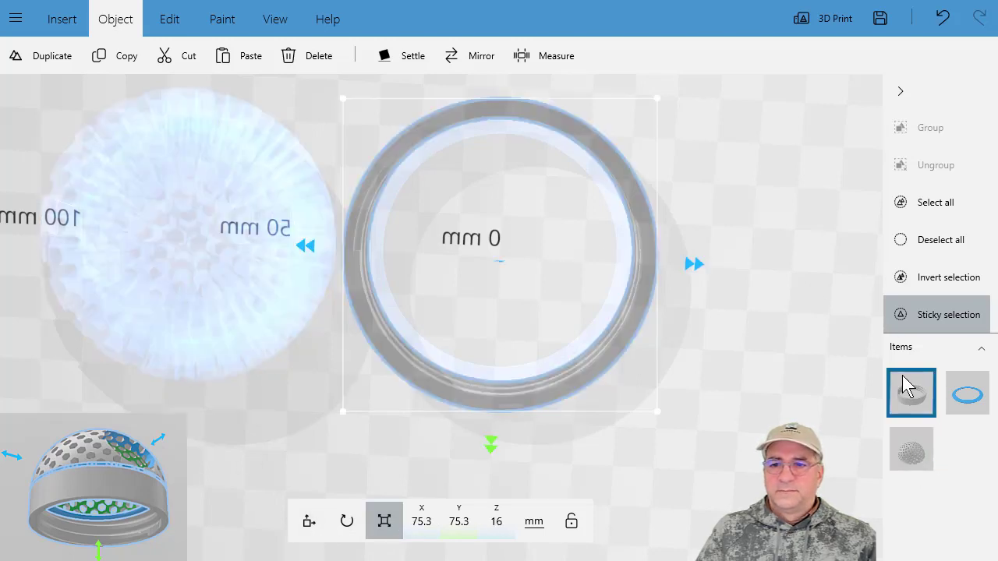
{"action": "left_click", "coordinate": [912, 394]}
{"action": "left_click", "coordinate": [907, 452]}
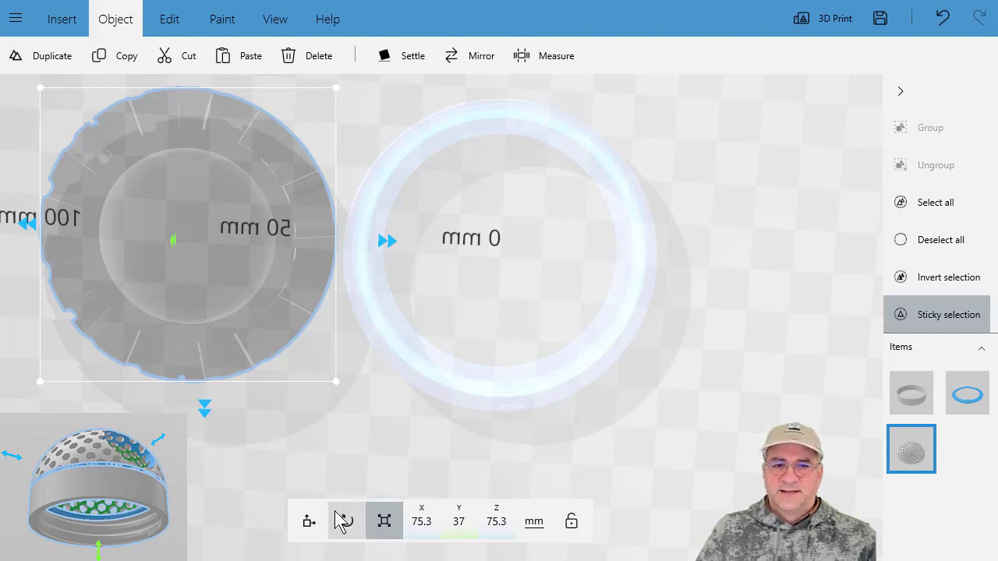
{"action": "left_click_drag", "start_coordinate": [273, 468], "coordinate": [386, 423]}
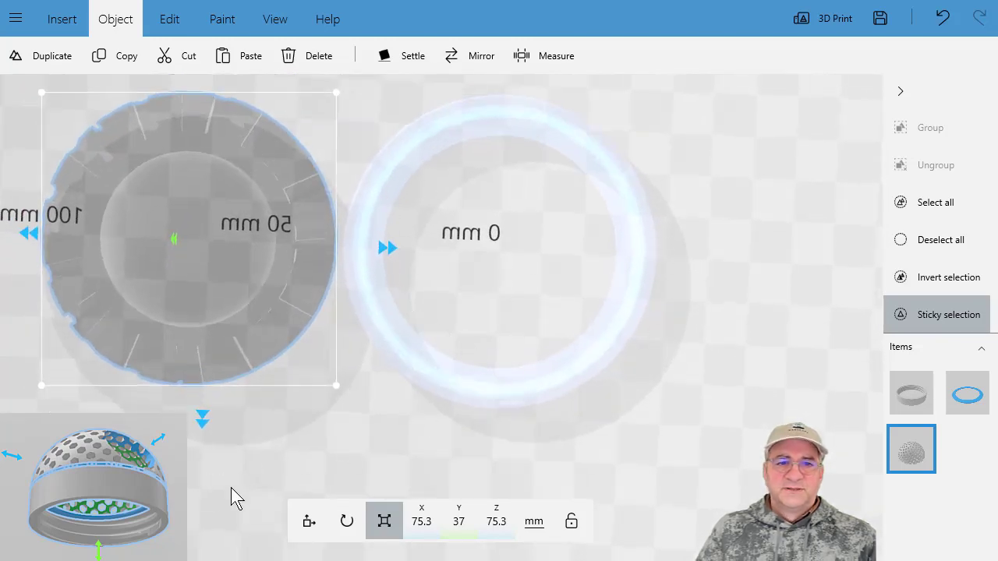
Insert a sphere and move it out of the lid ring to the open area beside it
{"action": "left_click_drag", "start_coordinate": [236, 485], "coordinate": [192, 459]}
{"action": "left_click", "coordinate": [56, 22]}
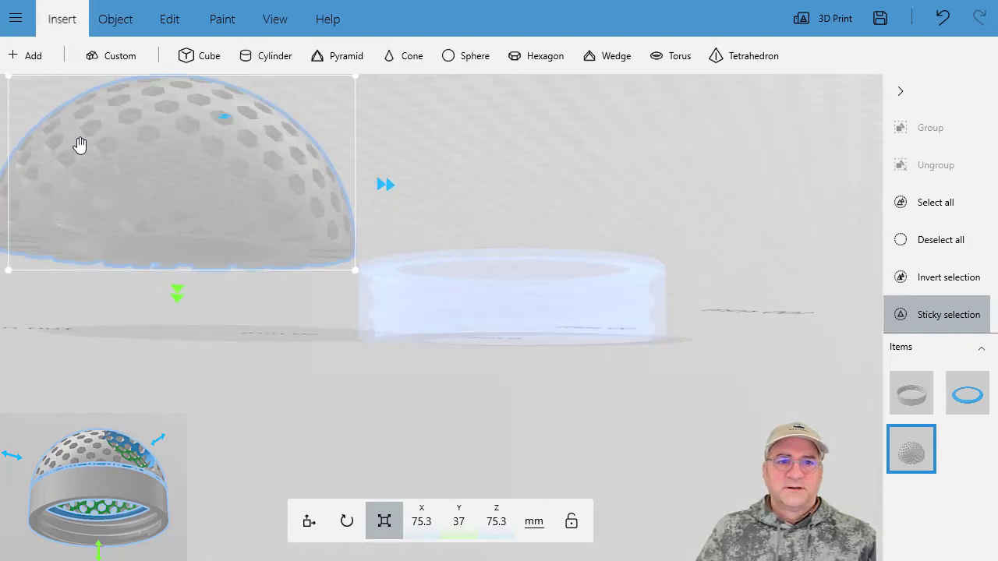
{"action": "left_click", "coordinate": [445, 60]}
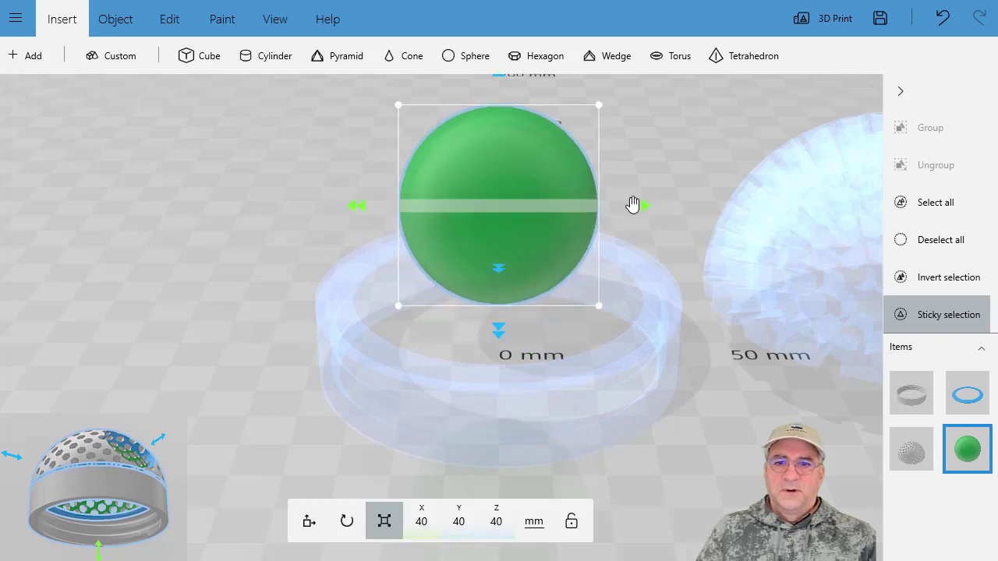
{"action": "left_click_drag", "start_coordinate": [492, 216], "coordinate": [681, 385]}
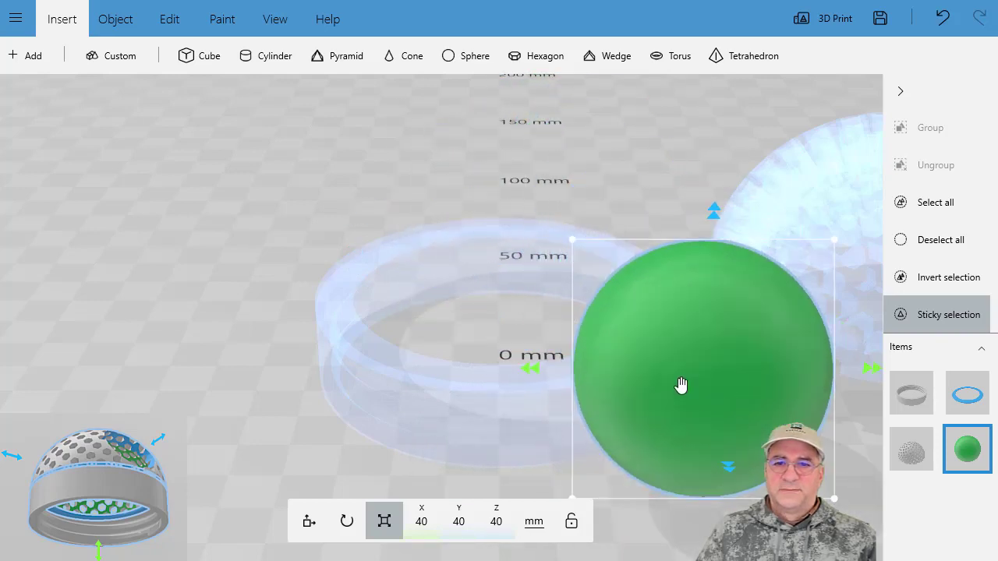
Move the green sphere over to the perforated dome and centre it within the dome's circular base
{"action": "left_click_drag", "start_coordinate": [508, 364], "coordinate": [478, 362]}
{"action": "left_click_drag", "start_coordinate": [224, 352], "coordinate": [4, 421]}
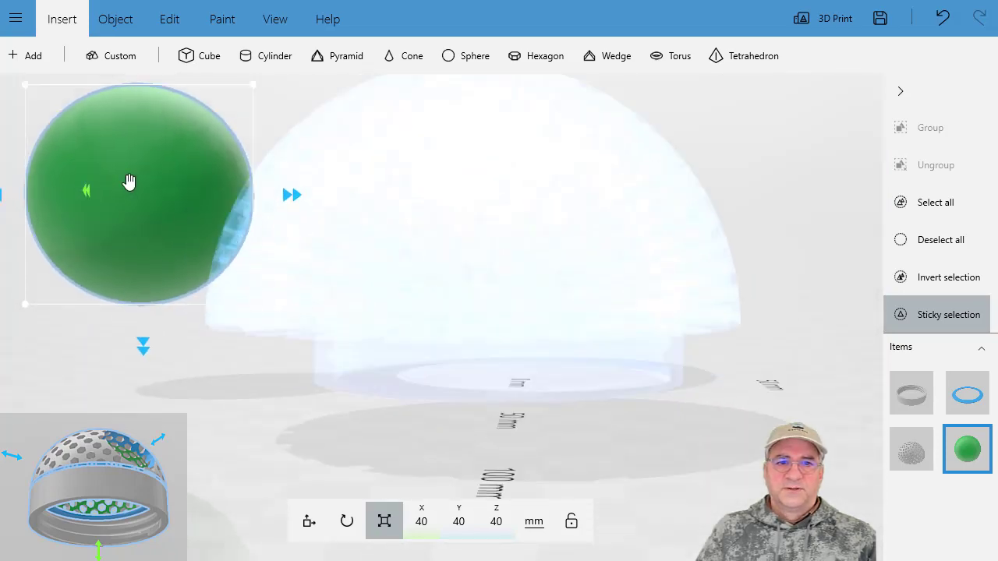
{"action": "left_click_drag", "start_coordinate": [129, 182], "coordinate": [532, 455]}
{"action": "left_click_drag", "start_coordinate": [338, 456], "coordinate": [191, 457]}
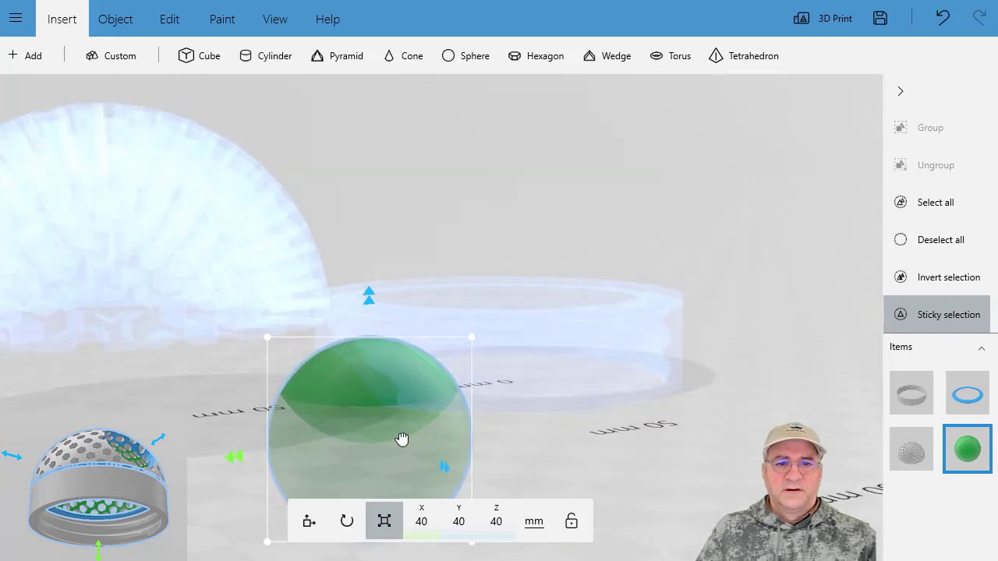
{"action": "left_click_drag", "start_coordinate": [400, 439], "coordinate": [141, 439]}
{"action": "left_click_drag", "start_coordinate": [127, 403], "coordinate": [113, 269]}
{"action": "left_click_drag", "start_coordinate": [248, 460], "coordinate": [99, 240]}
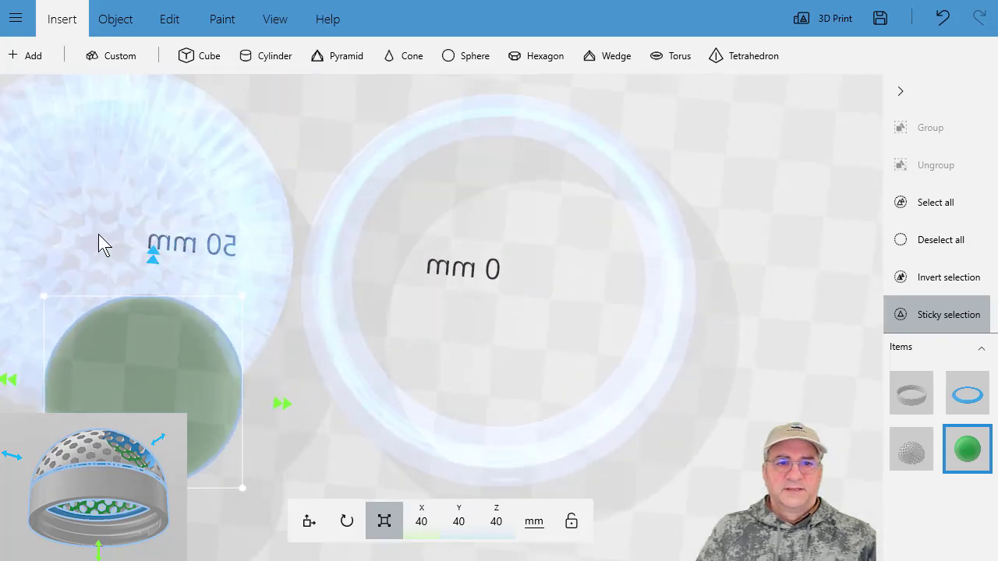
{"action": "left_click_drag", "start_coordinate": [227, 285], "coordinate": [246, 280]}
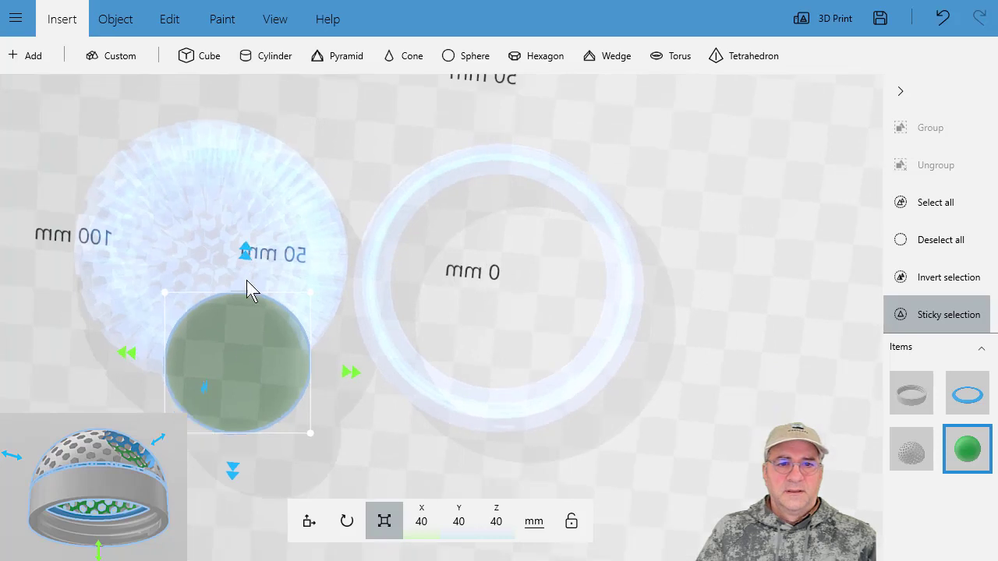
{"action": "left_click", "coordinate": [234, 353]}
{"action": "left_click", "coordinate": [233, 352]}
{"action": "left_click_drag", "start_coordinate": [234, 352], "coordinate": [205, 235]}
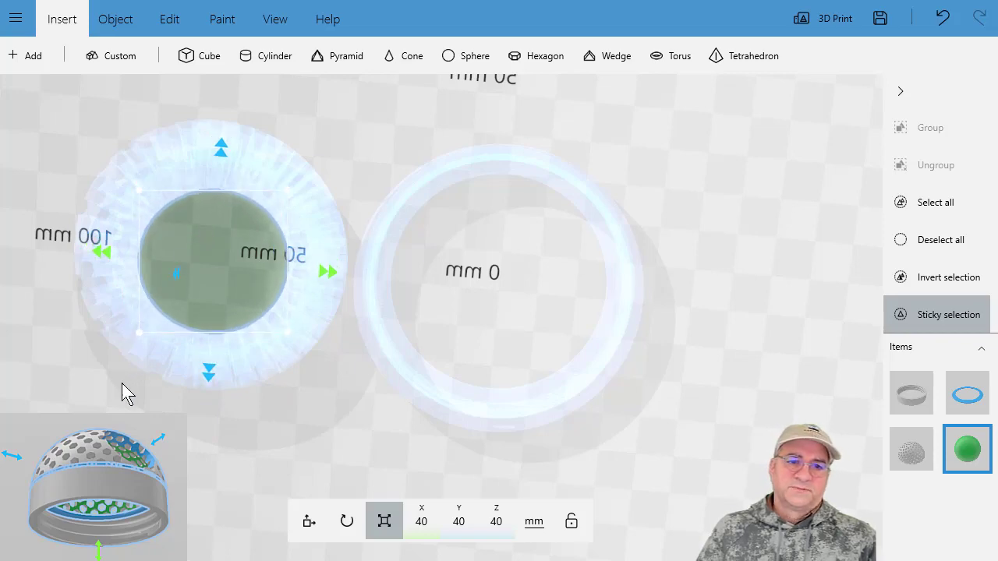
Set the green sphere's X, Y and Z sizes to 60 mm each
{"action": "left_click_drag", "start_coordinate": [122, 382], "coordinate": [114, 507]}
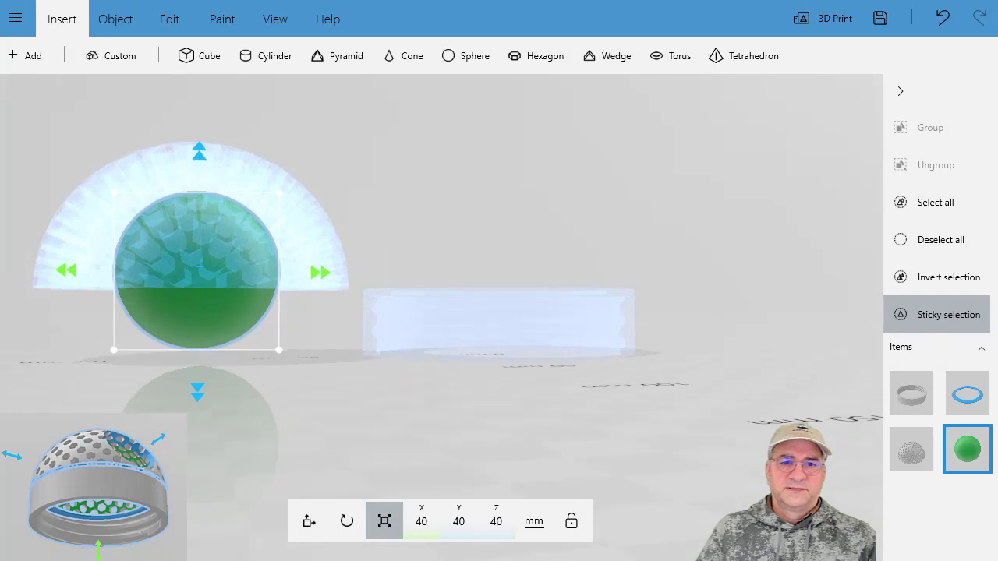
{"action": "left_click", "coordinate": [210, 327]}
{"action": "left_click", "coordinate": [211, 323]}
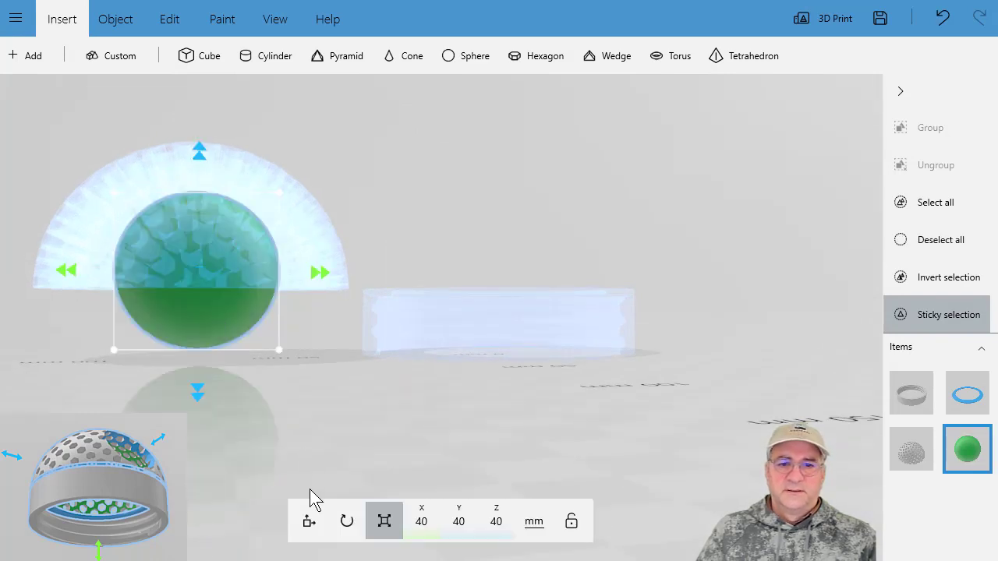
{"action": "left_click", "coordinate": [421, 522]}
{"action": "type", "text": "60"}
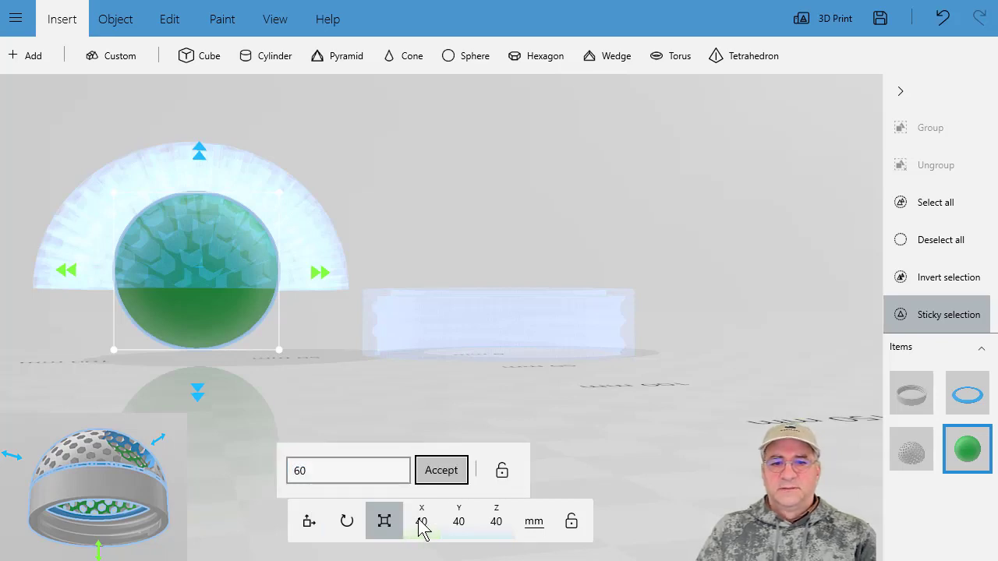
{"action": "left_click", "coordinate": [371, 467]}
{"action": "key", "text": "Return"}
{"action": "left_click", "coordinate": [418, 524]}
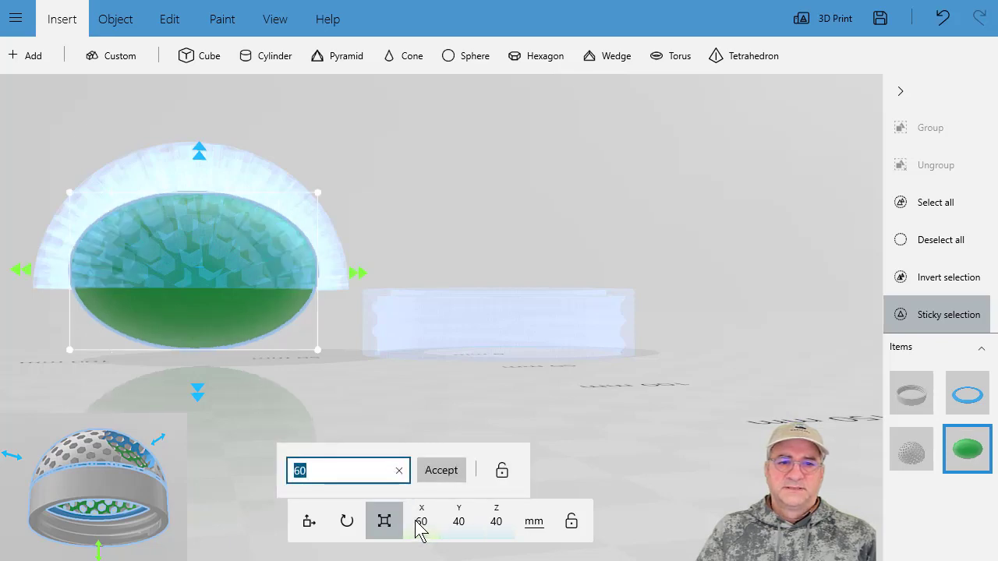
{"action": "left_click", "coordinate": [456, 524]}
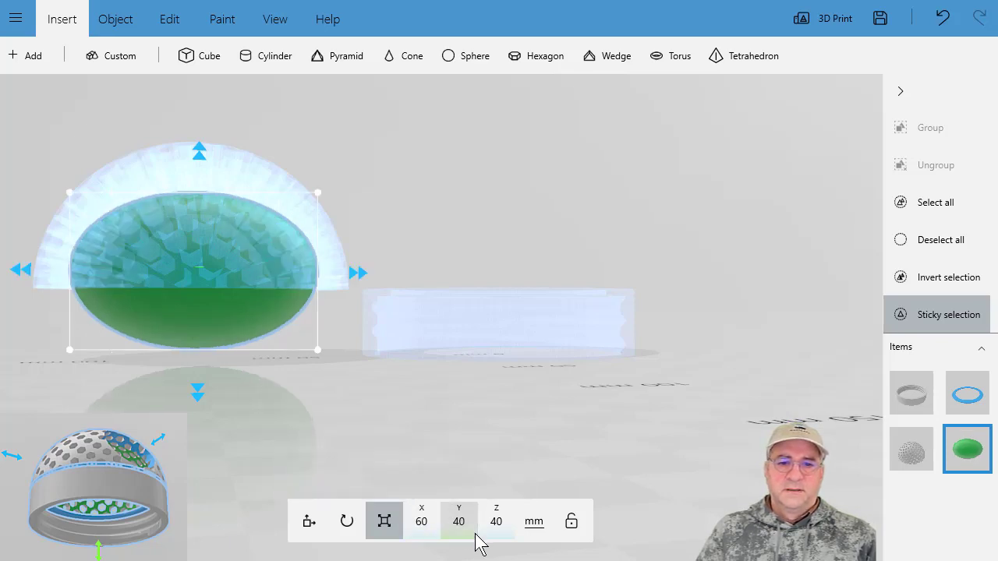
{"action": "left_click", "coordinate": [467, 533]}
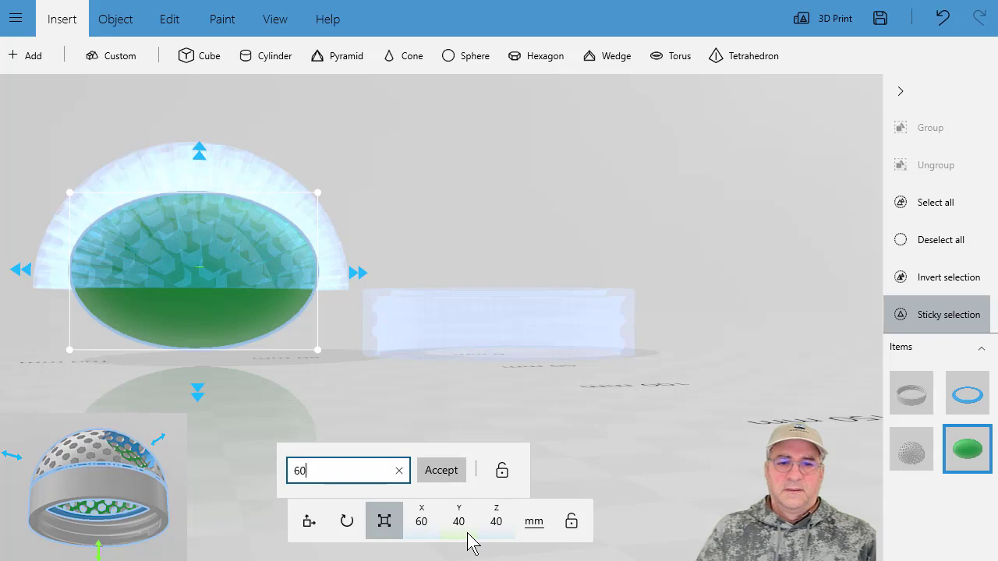
{"action": "key", "text": "Return"}
{"action": "left_click", "coordinate": [498, 530]}
{"action": "type", "text": "60"}
{"action": "key", "text": "Return"}
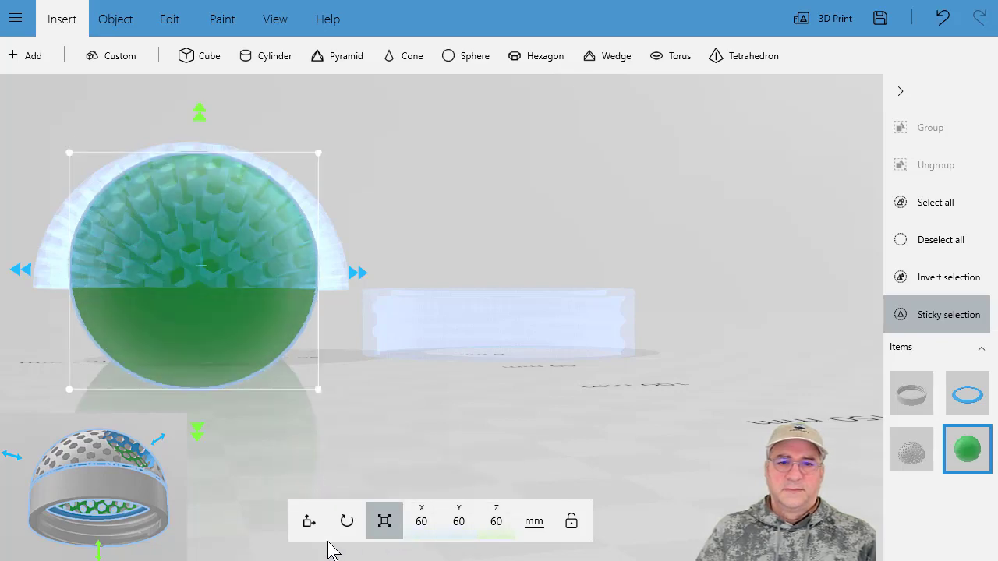
Lower the green sphere until its middle is level with the perforated dome's flat base, and check it from the side
{"action": "left_click_drag", "start_coordinate": [187, 330], "coordinate": [181, 351]}
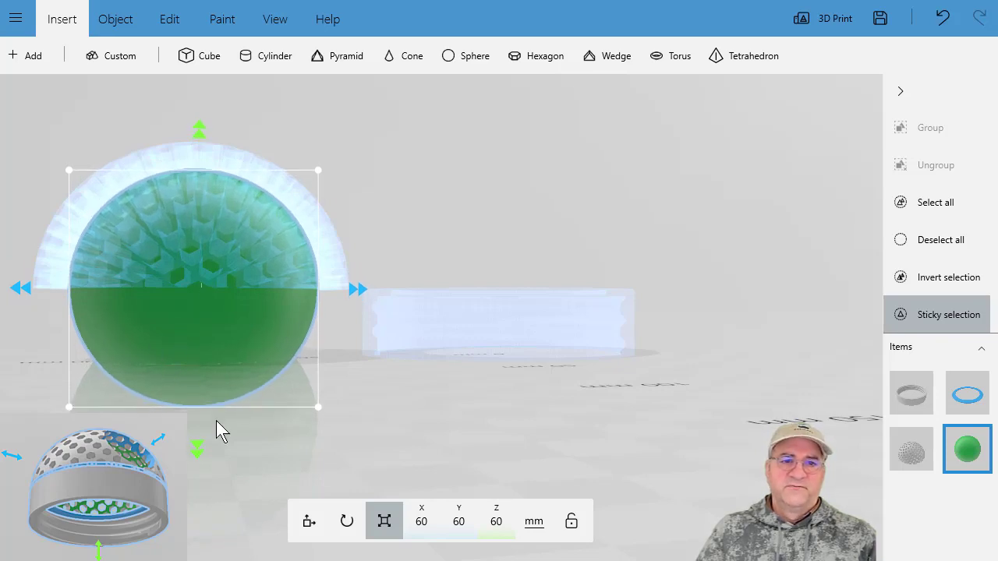
{"action": "left_click_drag", "start_coordinate": [191, 520], "coordinate": [301, 523]}
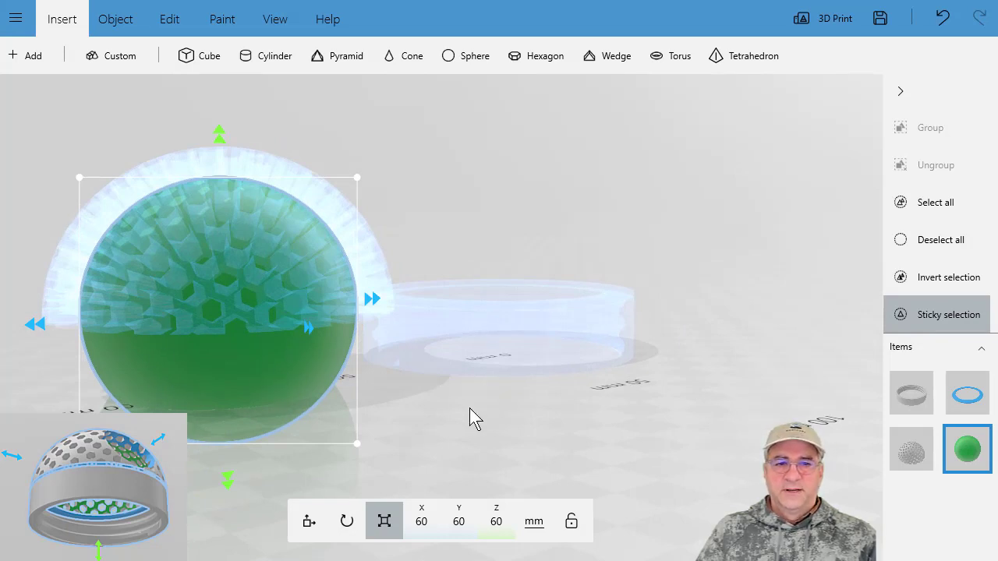
{"action": "left_click_drag", "start_coordinate": [469, 408], "coordinate": [498, 389]}
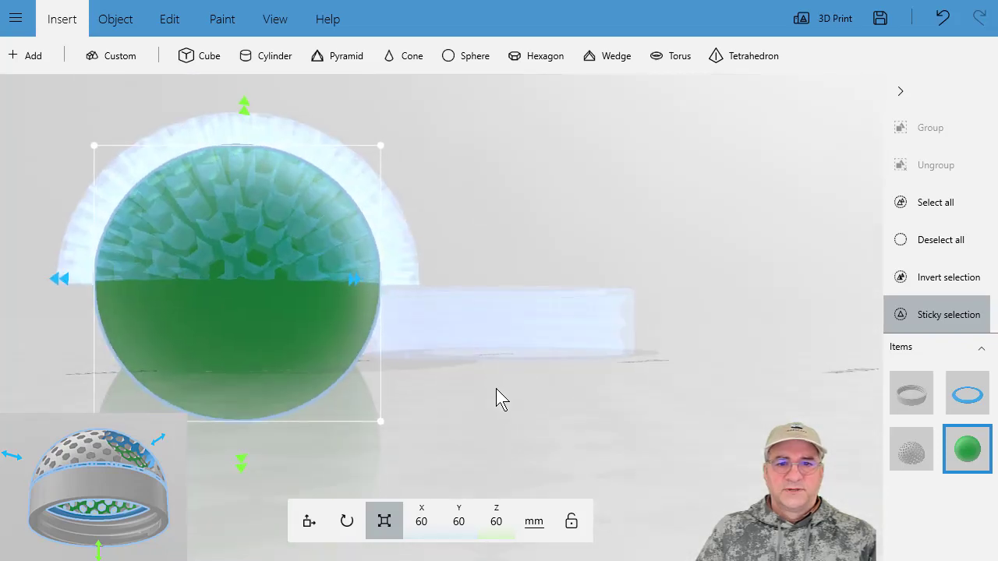
Undo the lowering of the green sphere and restore the selection to the sphere alone
{"action": "left_click", "coordinate": [499, 319]}
{"action": "left_click_drag", "start_coordinate": [766, 324], "coordinate": [763, 327]}
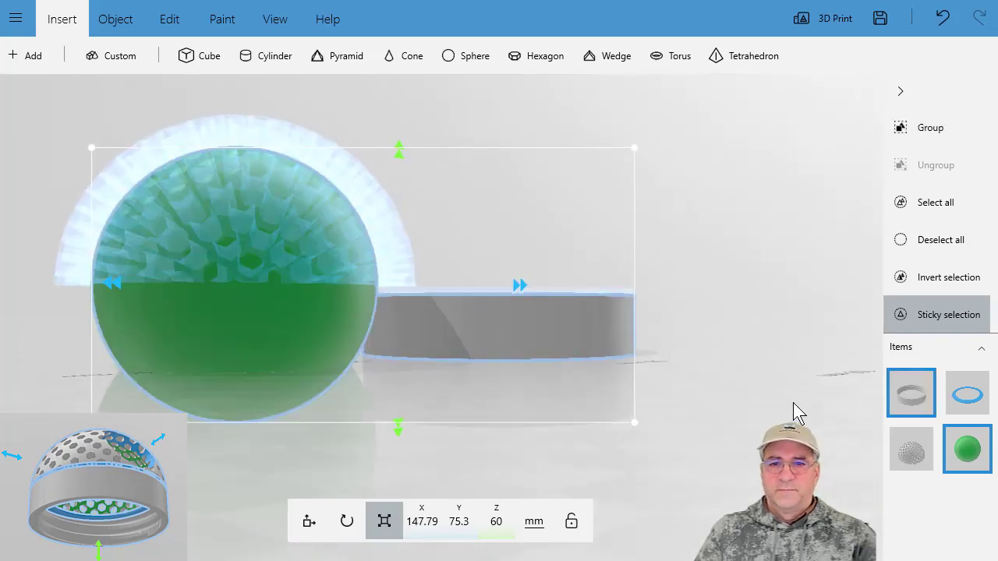
{"action": "key", "text": "ctrl+z"}
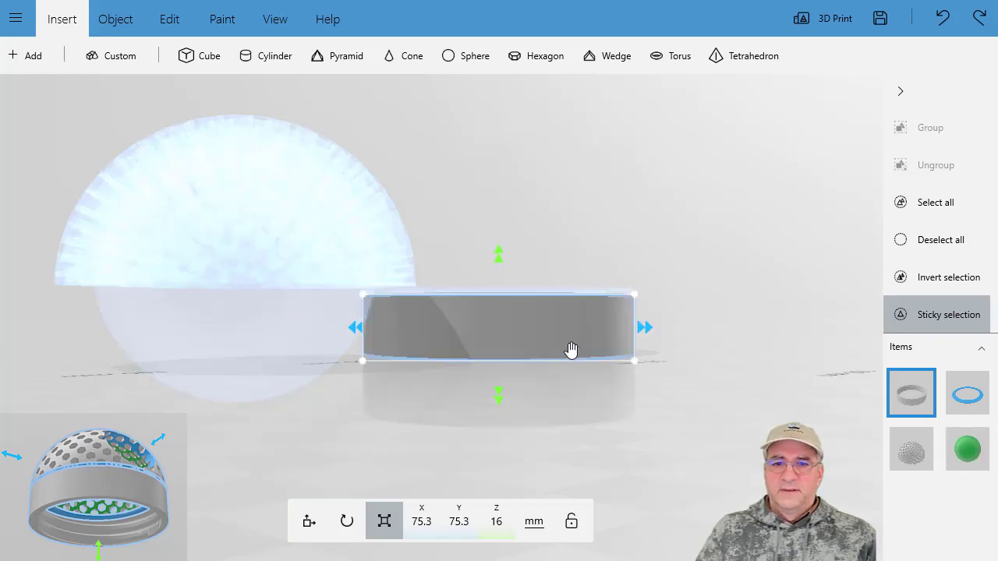
{"action": "left_click", "coordinate": [571, 348]}
{"action": "left_click", "coordinate": [570, 349]}
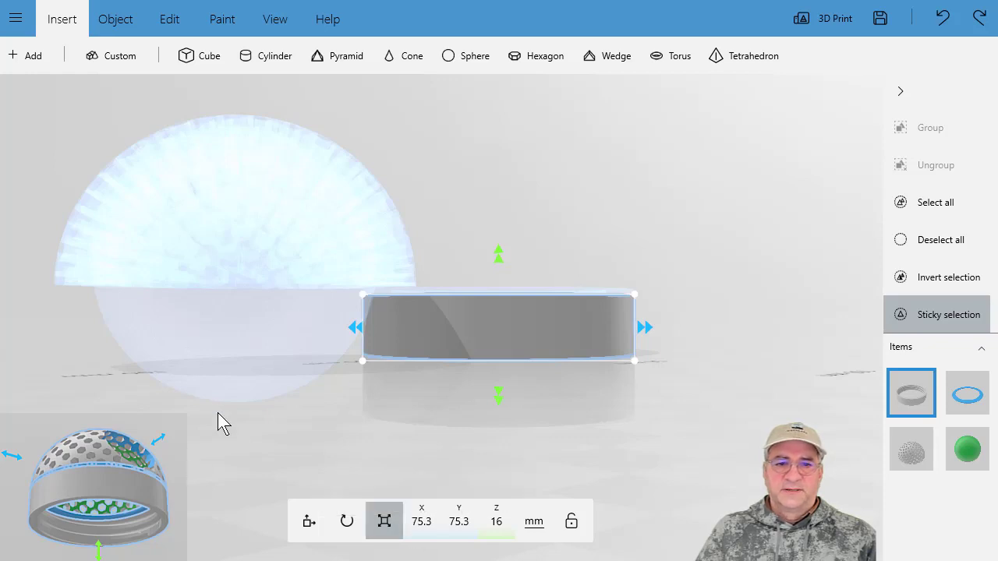
{"action": "left_click", "coordinate": [226, 344]}
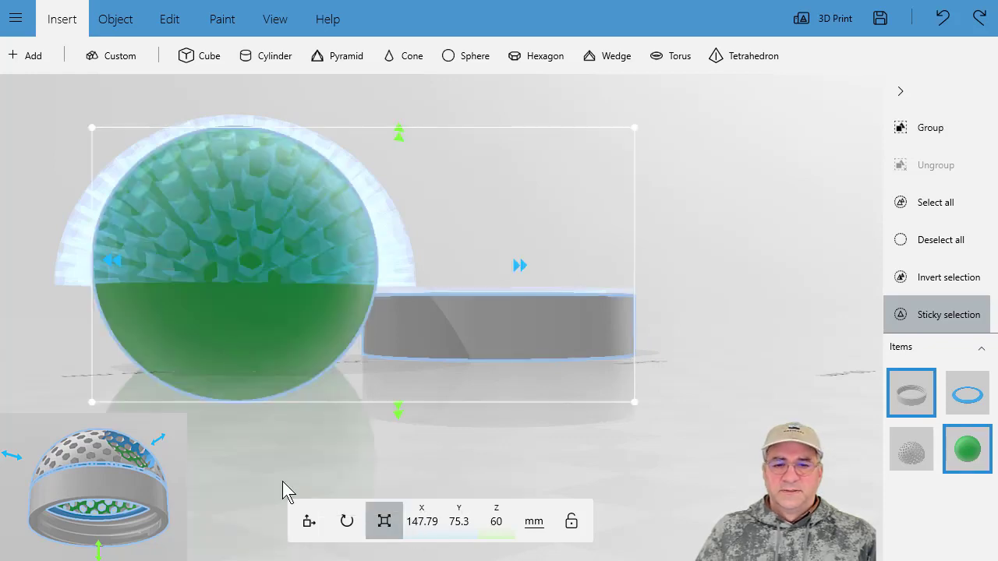
{"action": "left_click", "coordinate": [907, 413]}
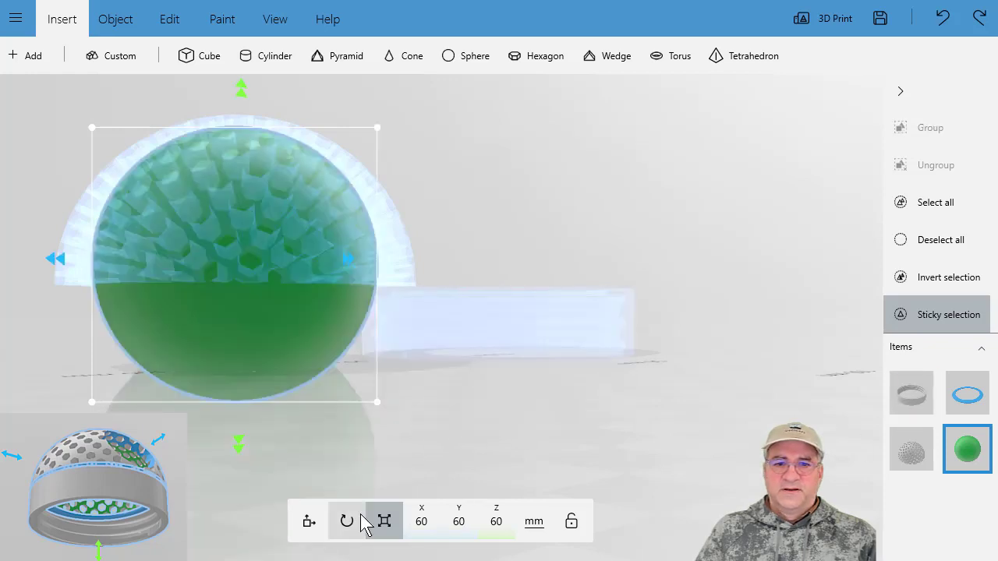
Set the green sphere's X, Y and Z sizes to 65 mm each
{"action": "left_click", "coordinate": [422, 522]}
{"action": "type", "text": "65"}
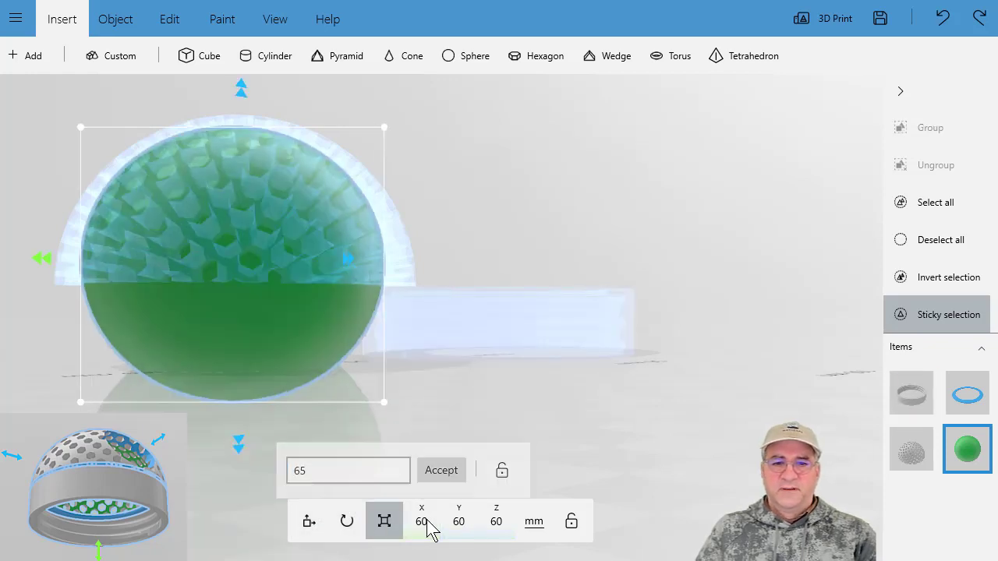
{"action": "key", "text": "Return"}
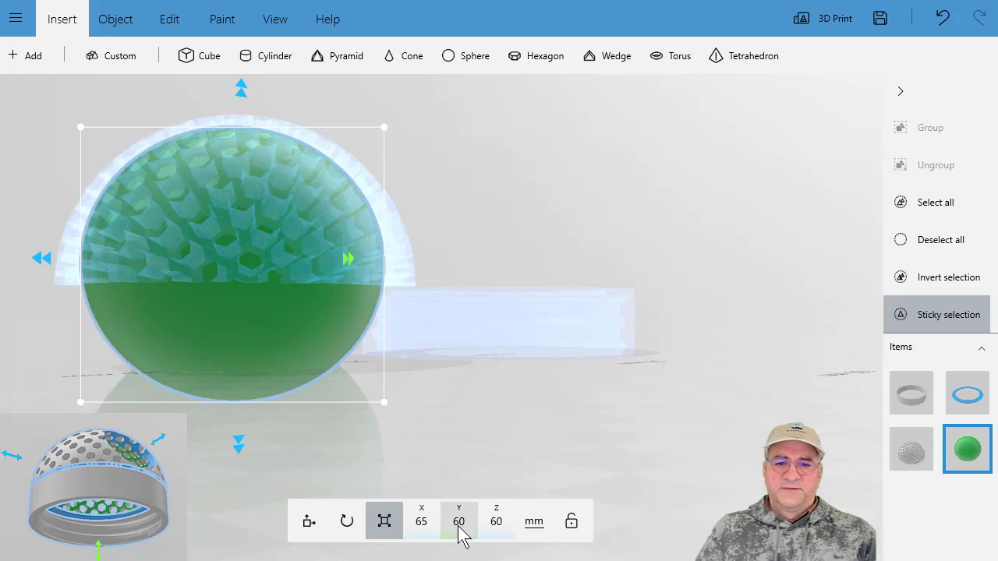
{"action": "left_click", "coordinate": [460, 535]}
{"action": "type", "text": "65"}
{"action": "key", "text": "Return"}
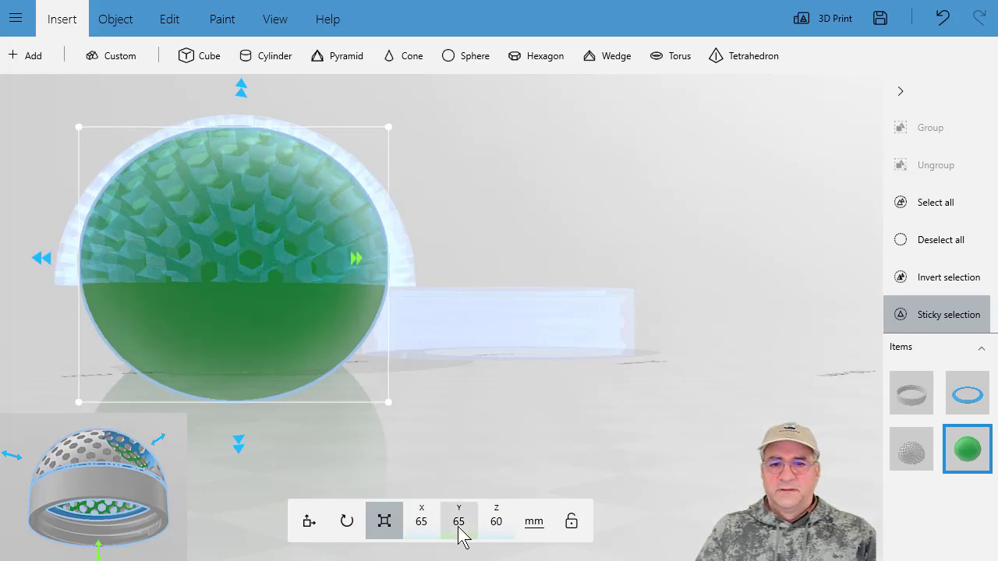
{"action": "left_click", "coordinate": [497, 535]}
{"action": "type", "text": "64"}
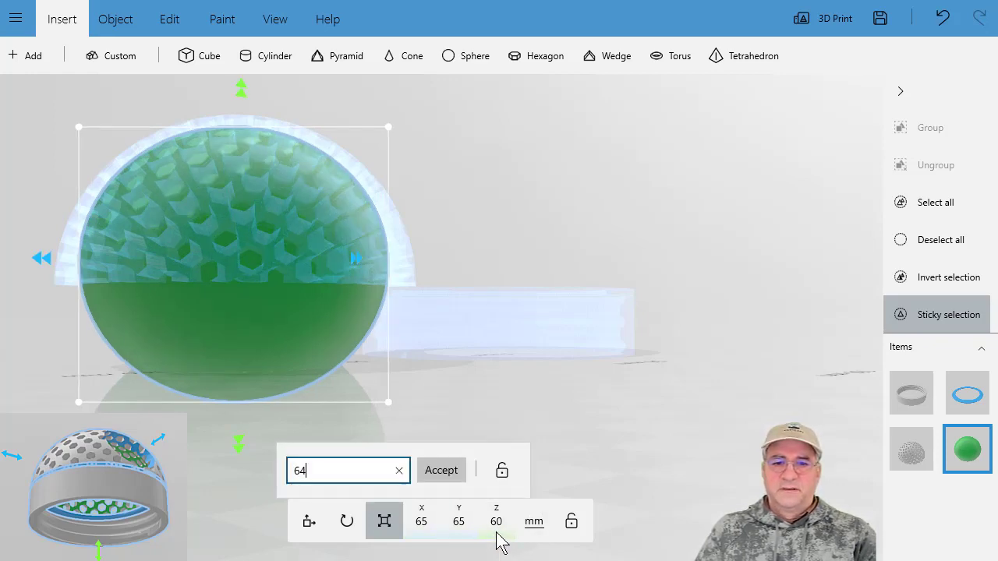
{"action": "type", "text": "5"}
{"action": "key", "text": "Return"}
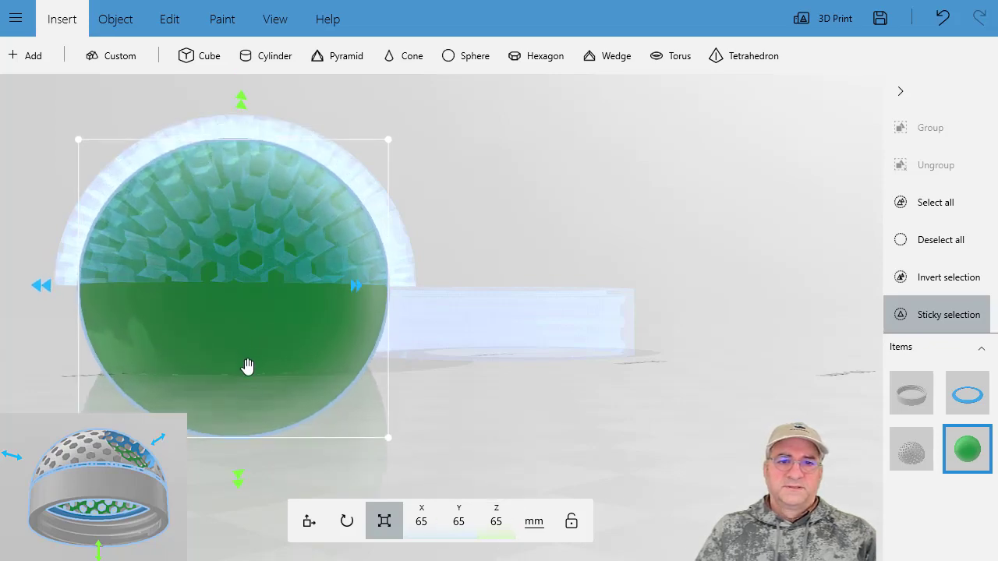
Add the perforated dome to the selected green sphere and show the position values of the selection
{"action": "right_click_drag", "start_coordinate": [248, 365], "coordinate": [209, 453]}
{"action": "left_click_drag", "start_coordinate": [203, 442], "coordinate": [243, 440]}
{"action": "scroll", "coordinate": [189, 481], "scroll_direction": "down", "scroll_amount": 3}
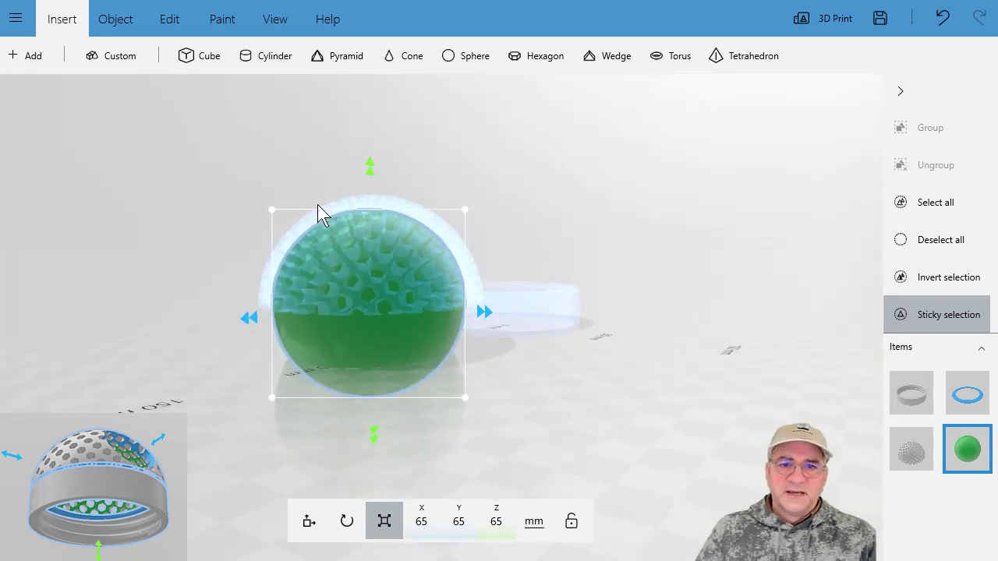
{"action": "left_click", "coordinate": [378, 200]}
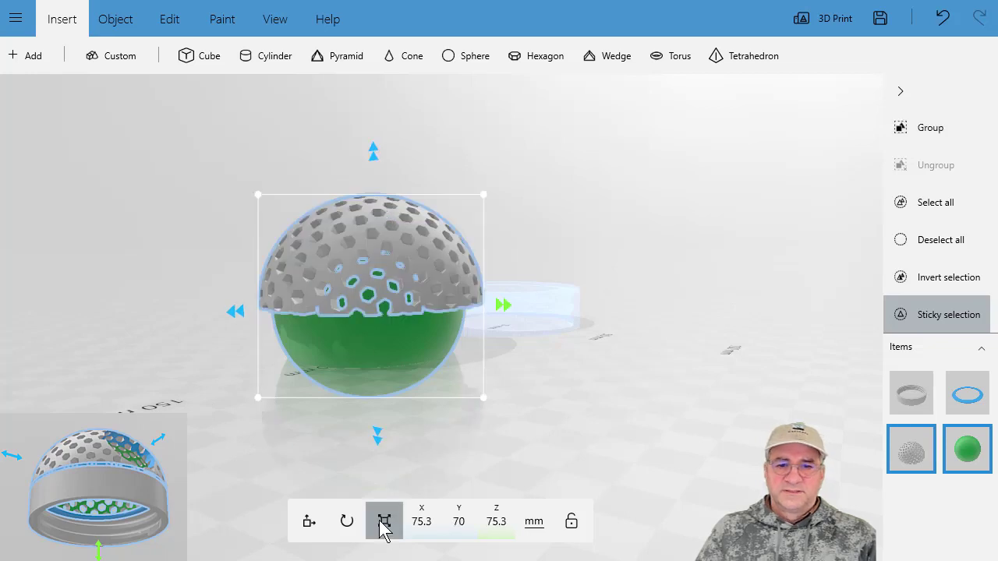
{"action": "left_click", "coordinate": [308, 520]}
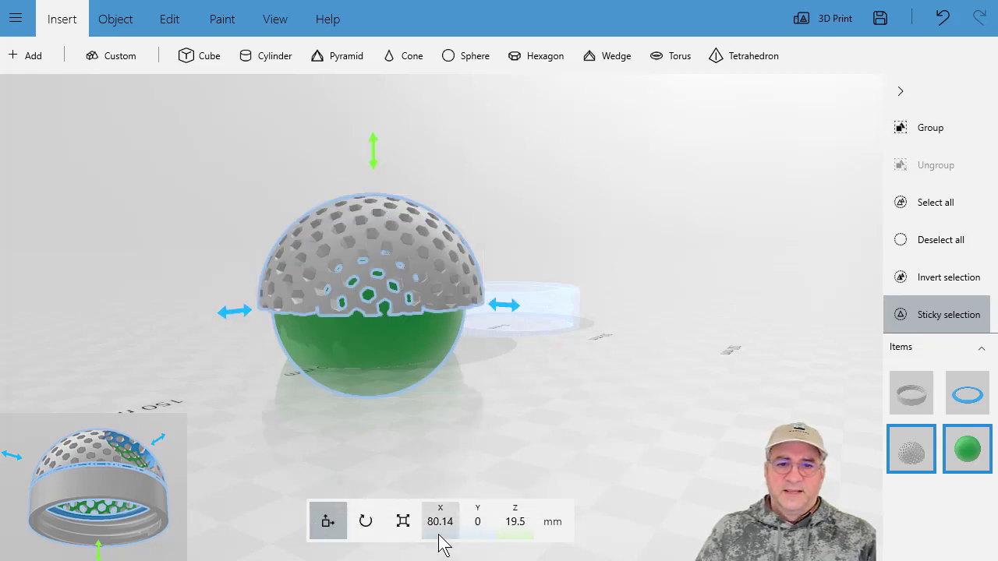
{"action": "left_click_drag", "start_coordinate": [399, 449], "coordinate": [283, 421]}
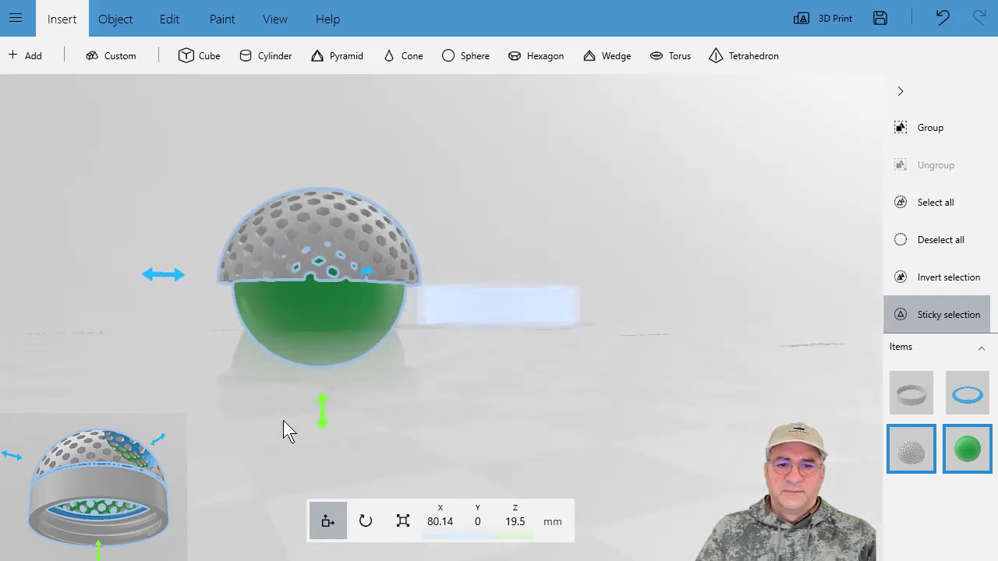
Compare the X, Y and Z positions of the perforated dome alone, the green sphere alone and both together
{"action": "left_click", "coordinate": [325, 321]}
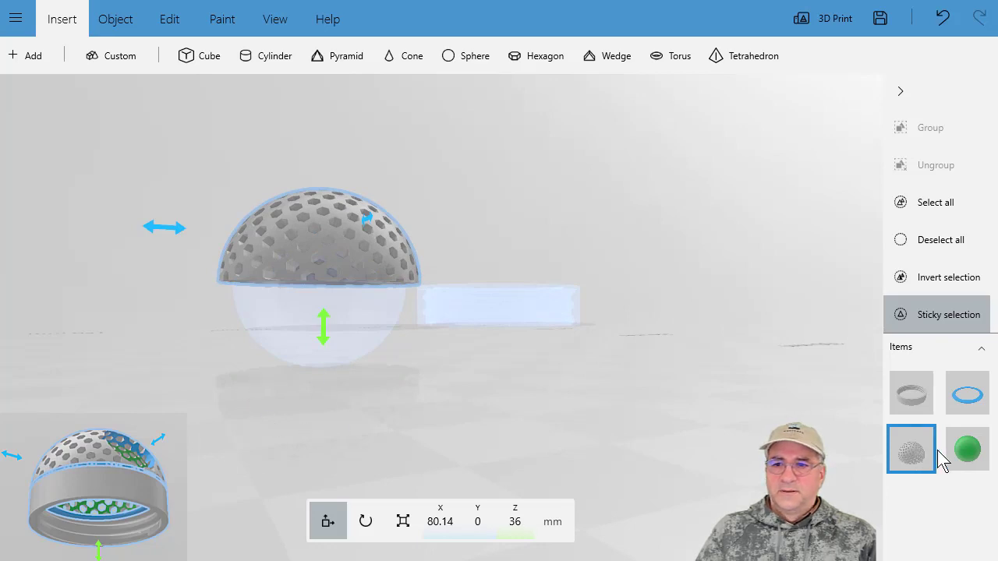
{"action": "left_click", "coordinate": [963, 452]}
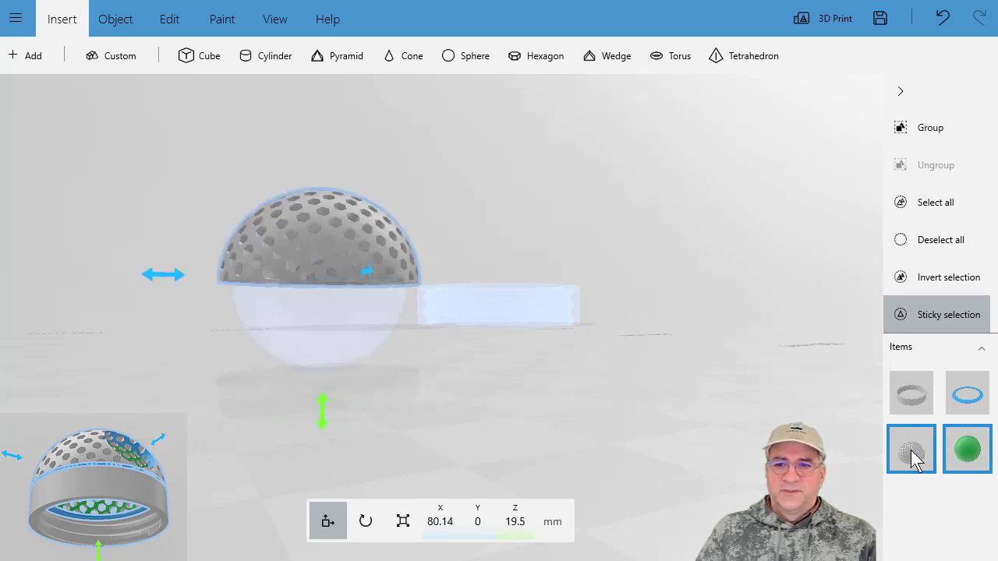
{"action": "left_click", "coordinate": [910, 450]}
{"action": "left_click", "coordinate": [979, 460]}
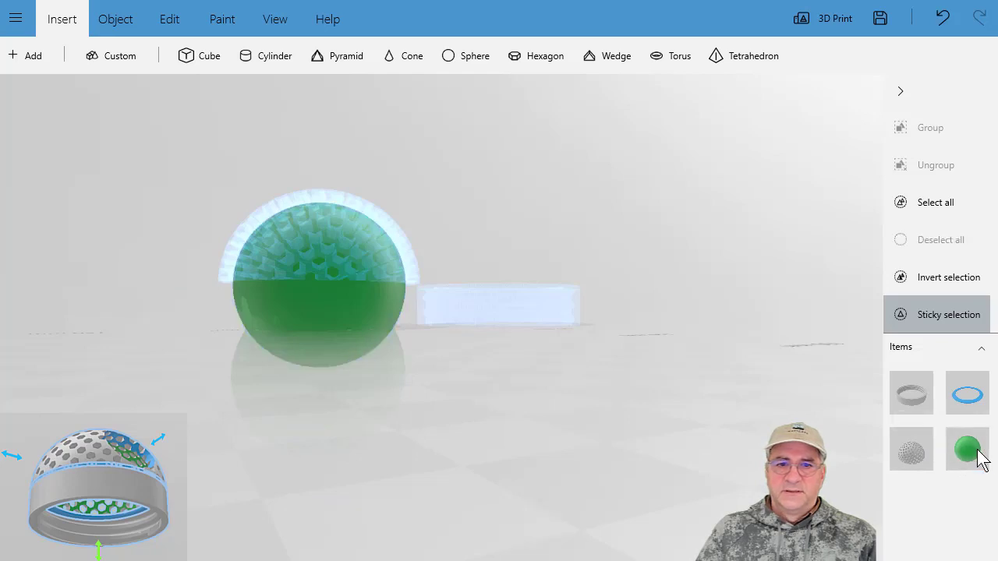
{"action": "left_click", "coordinate": [899, 456]}
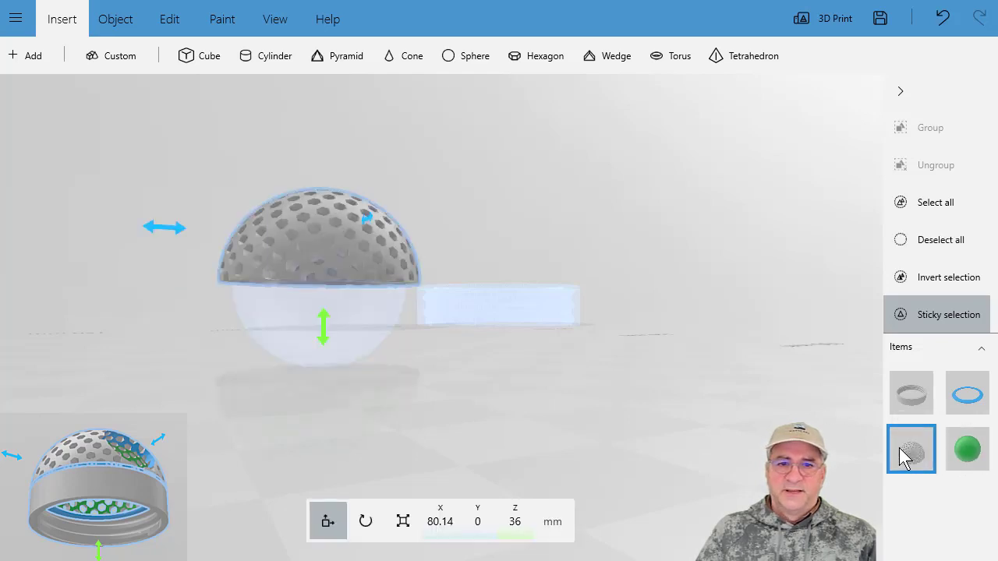
{"action": "left_click", "coordinate": [965, 459]}
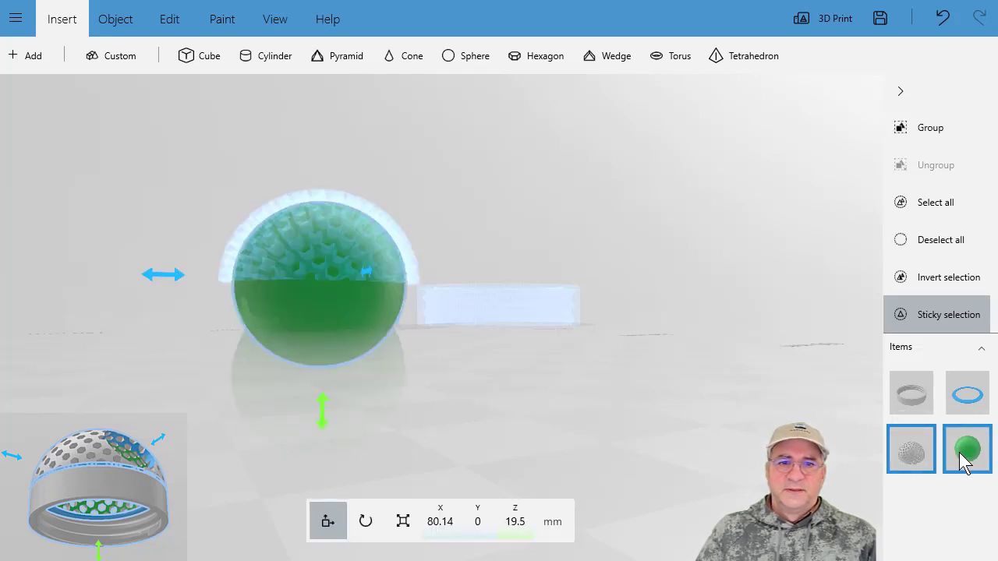
{"action": "left_click", "coordinate": [910, 454]}
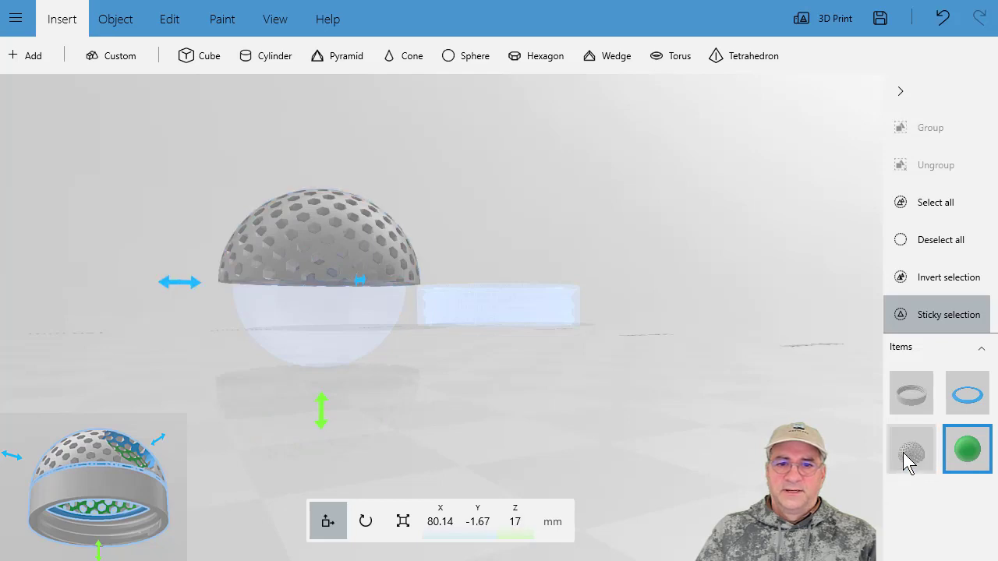
{"action": "left_click", "coordinate": [955, 450]}
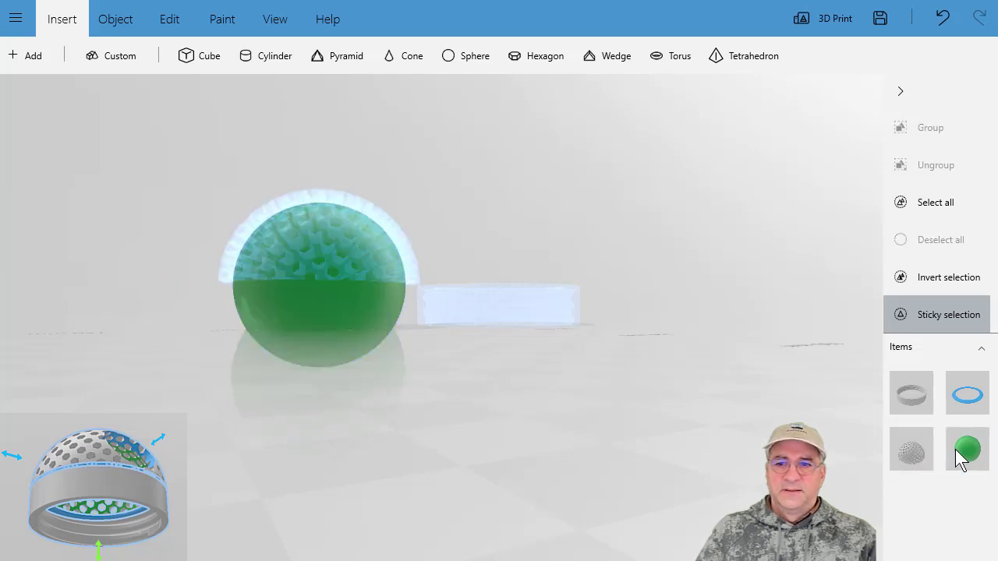
{"action": "left_click", "coordinate": [969, 454]}
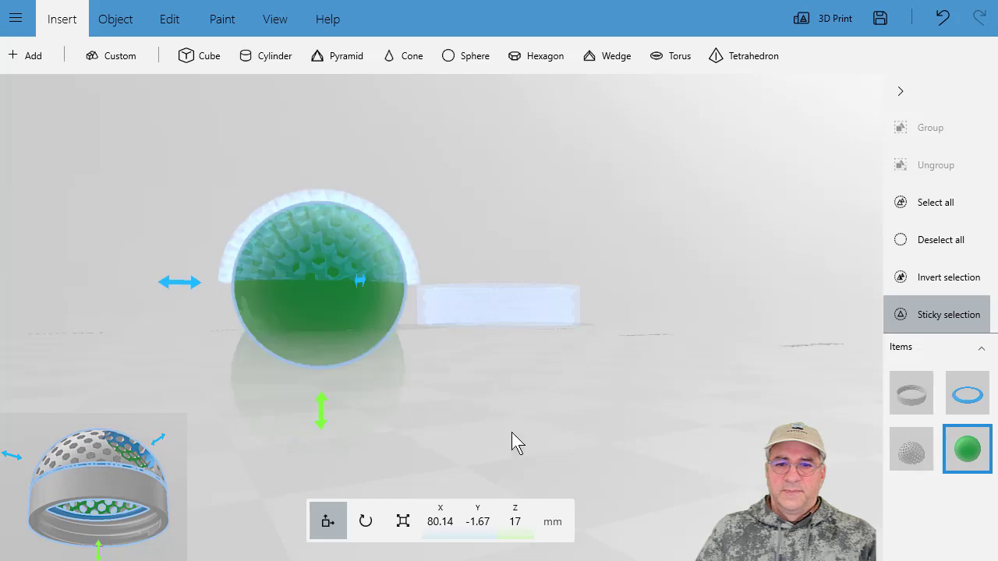
{"action": "left_click", "coordinate": [897, 446]}
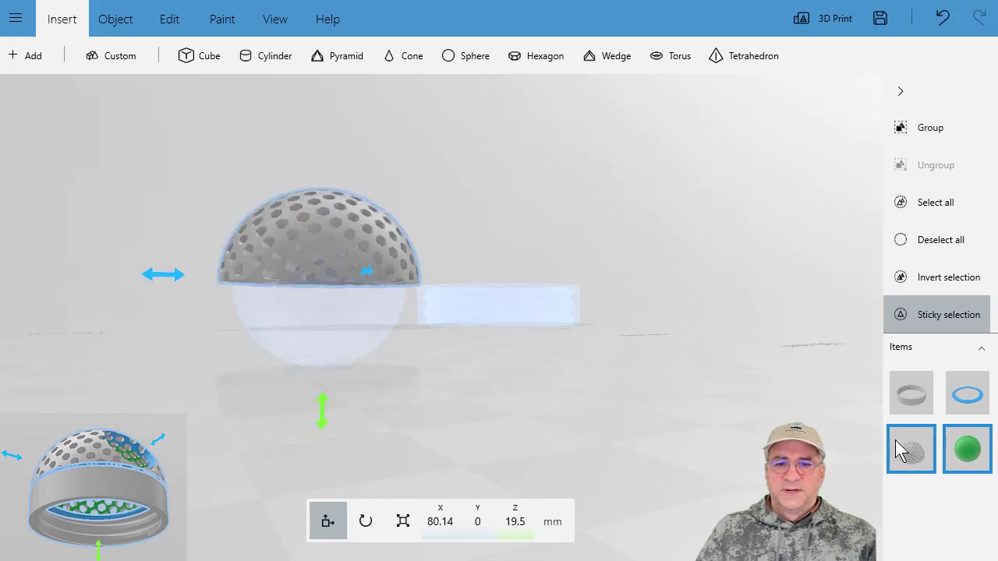
{"action": "left_click", "coordinate": [967, 453]}
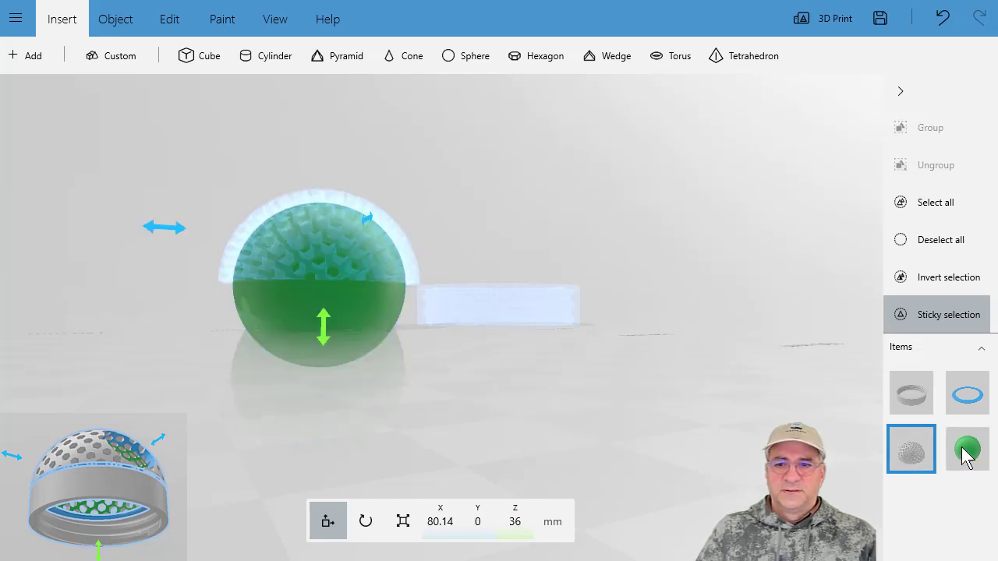
Select the green sphere alone and set its Y position to 0 mm
{"action": "left_click", "coordinate": [967, 455]}
{"action": "left_click", "coordinate": [930, 456]}
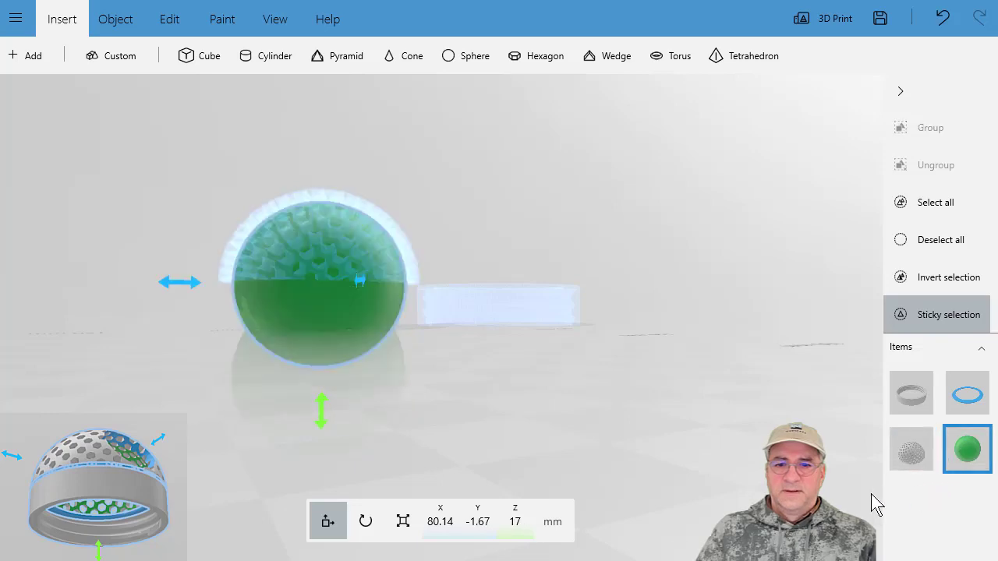
{"action": "left_click", "coordinate": [485, 527]}
{"action": "type", "text": "0"}
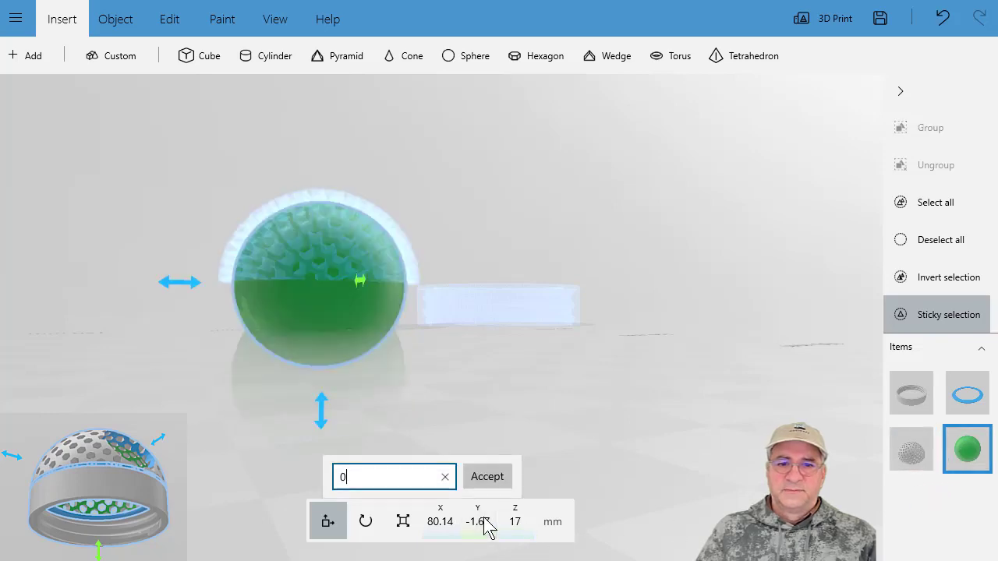
{"action": "key", "text": "Return"}
Check from below how the green sphere sits inside the perforated dome, and subtract it from the dome to hollow it out
{"action": "right_click_drag", "start_coordinate": [217, 457], "coordinate": [557, 247]}
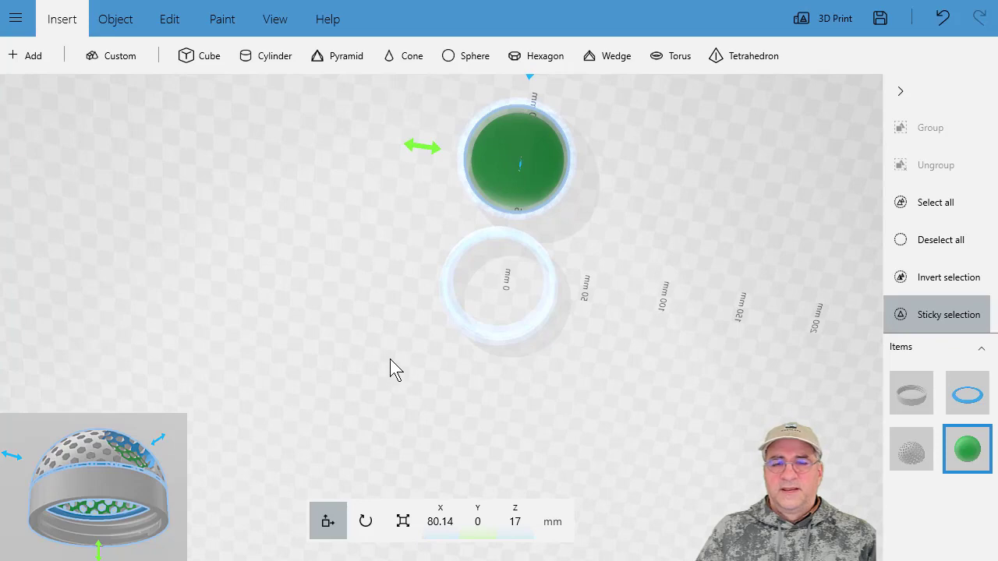
{"action": "left_click_drag", "start_coordinate": [424, 379], "coordinate": [392, 362]}
{"action": "right_click_drag", "start_coordinate": [382, 341], "coordinate": [341, 544]}
{"action": "scroll", "coordinate": [359, 344], "scroll_direction": "up", "scroll_amount": 3}
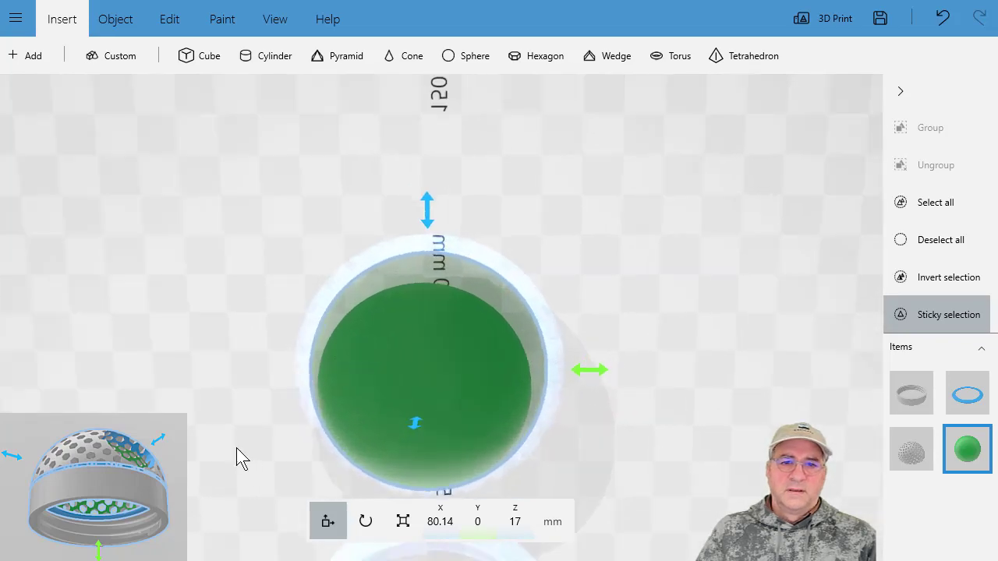
{"action": "left_click_drag", "start_coordinate": [238, 459], "coordinate": [934, 250]}
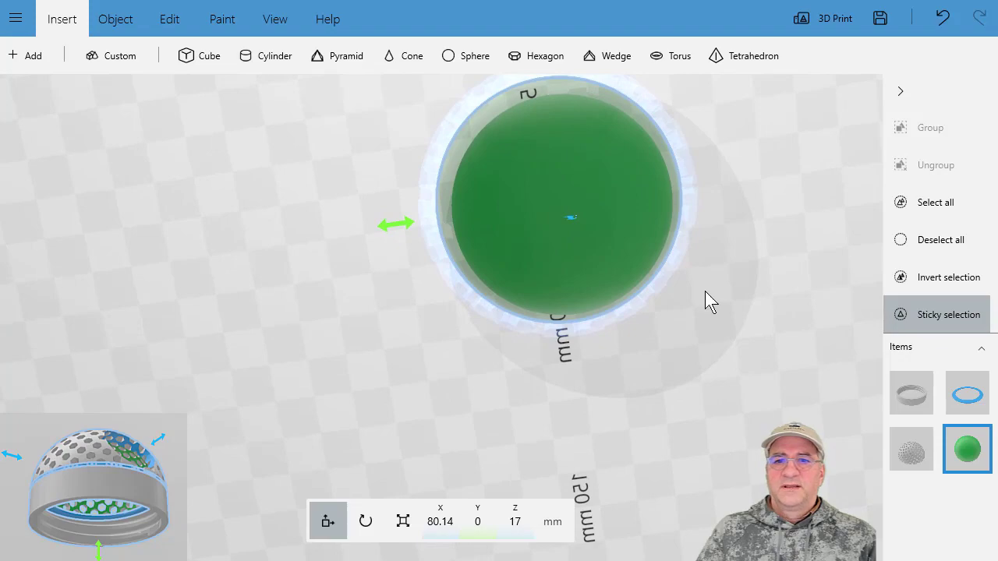
{"action": "left_click_drag", "start_coordinate": [705, 291], "coordinate": [759, 112]}
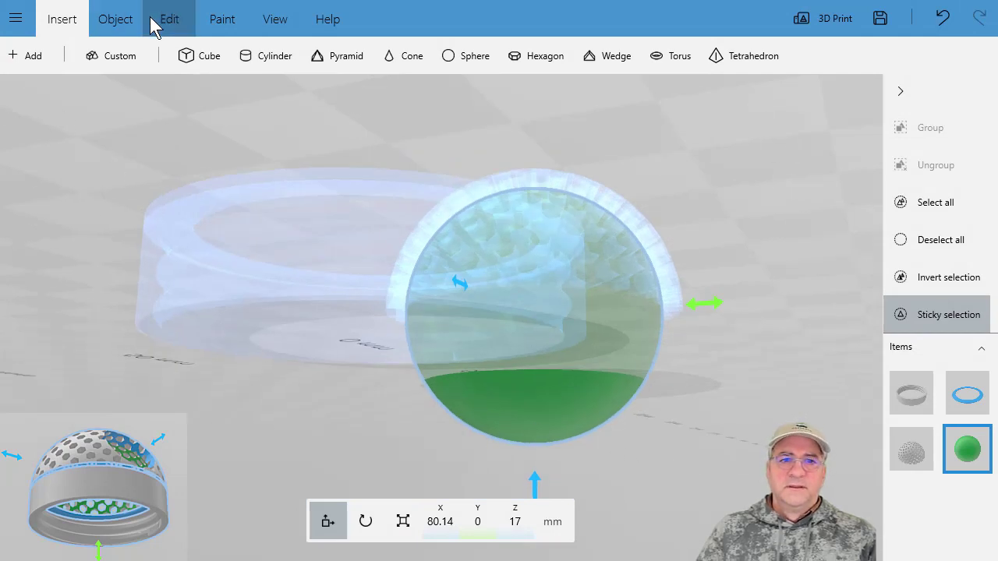
{"action": "left_click", "coordinate": [169, 19]}
{"action": "left_click_drag", "start_coordinate": [241, 441], "coordinate": [192, 474]}
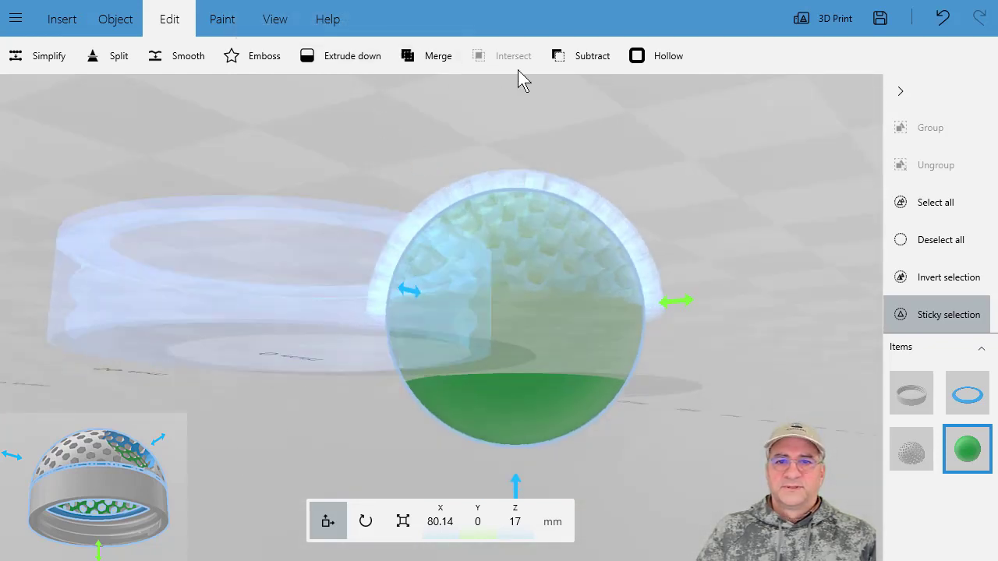
{"action": "left_click", "coordinate": [593, 58]}
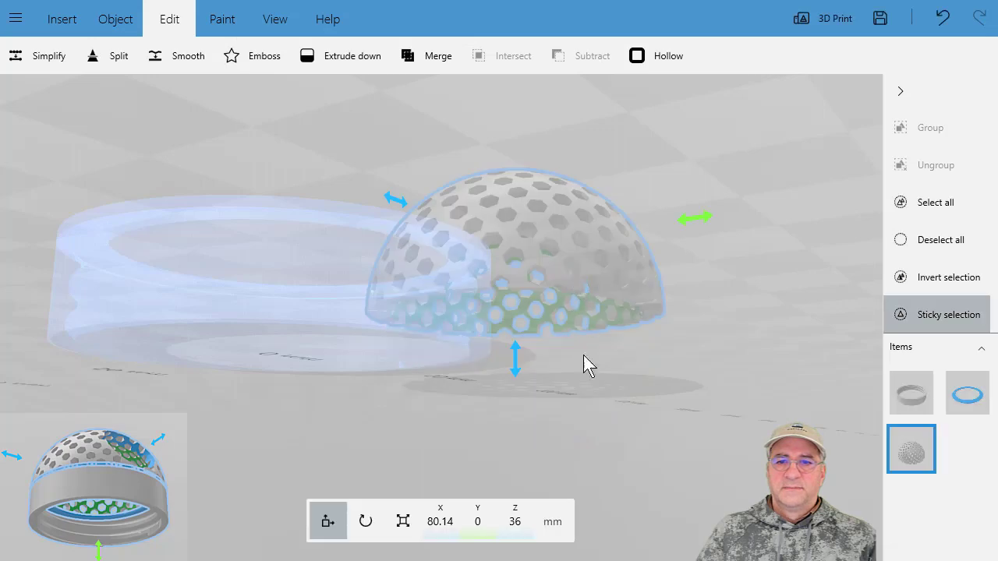
Set the hollowed dome's X position to 0 mm to place it over the lid ring, and check the fit from below
{"action": "left_click_drag", "start_coordinate": [762, 263], "coordinate": [951, 246]}
{"action": "left_click_drag", "start_coordinate": [163, 274], "coordinate": [440, 298]}
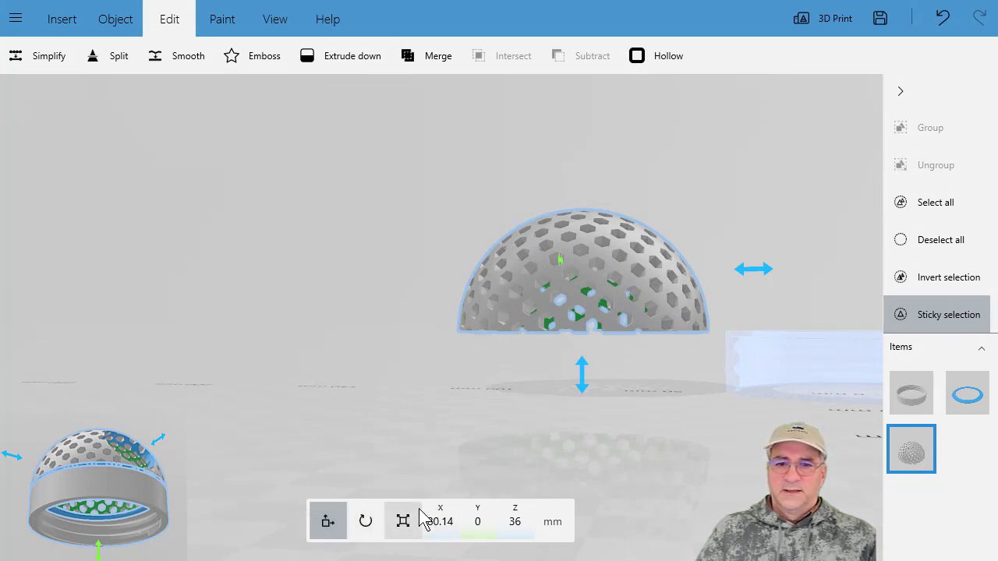
{"action": "left_click", "coordinate": [438, 526]}
{"action": "type", "text": "0"}
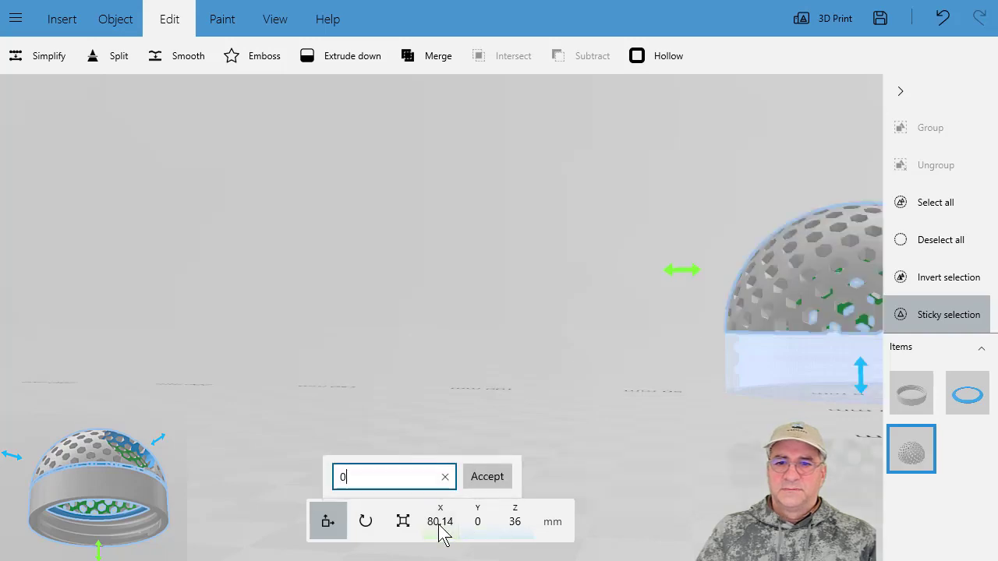
{"action": "key", "text": "Return"}
{"action": "left_click_drag", "start_coordinate": [524, 268], "coordinate": [172, 259]}
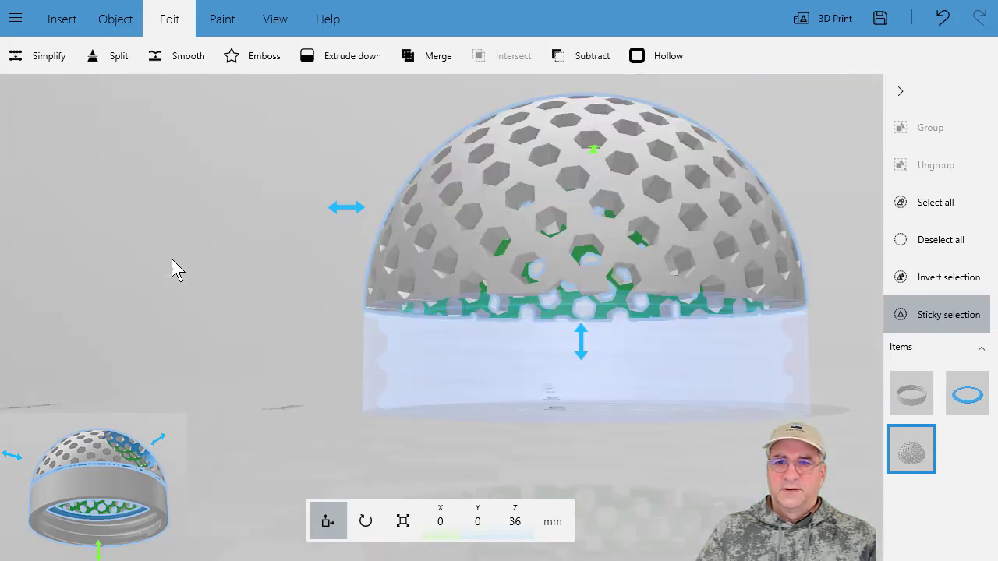
{"action": "left_click_drag", "start_coordinate": [232, 532], "coordinate": [229, 497]}
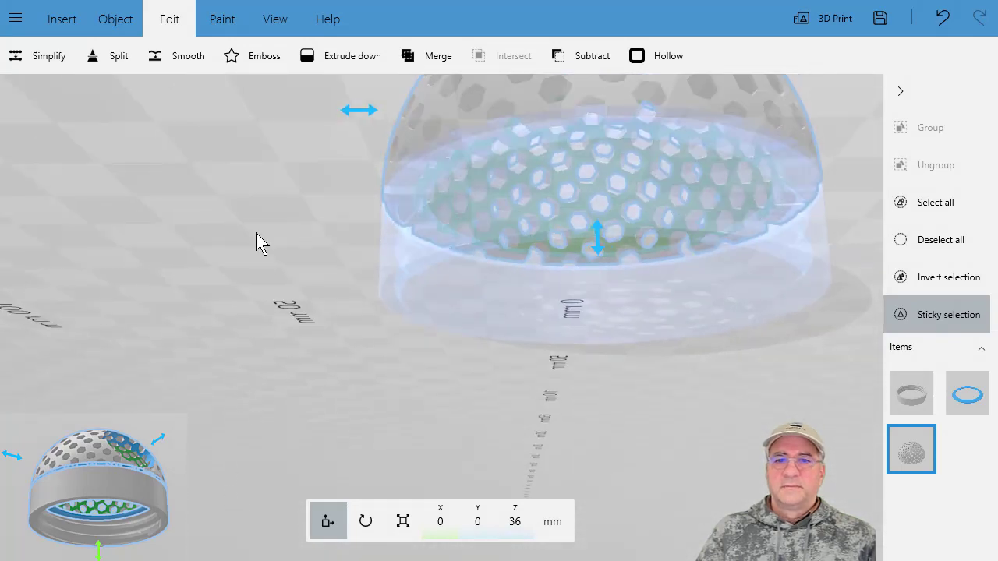
{"action": "left_click_drag", "start_coordinate": [255, 233], "coordinate": [262, 366]}
{"action": "left_click_drag", "start_coordinate": [269, 322], "coordinate": [269, 275]}
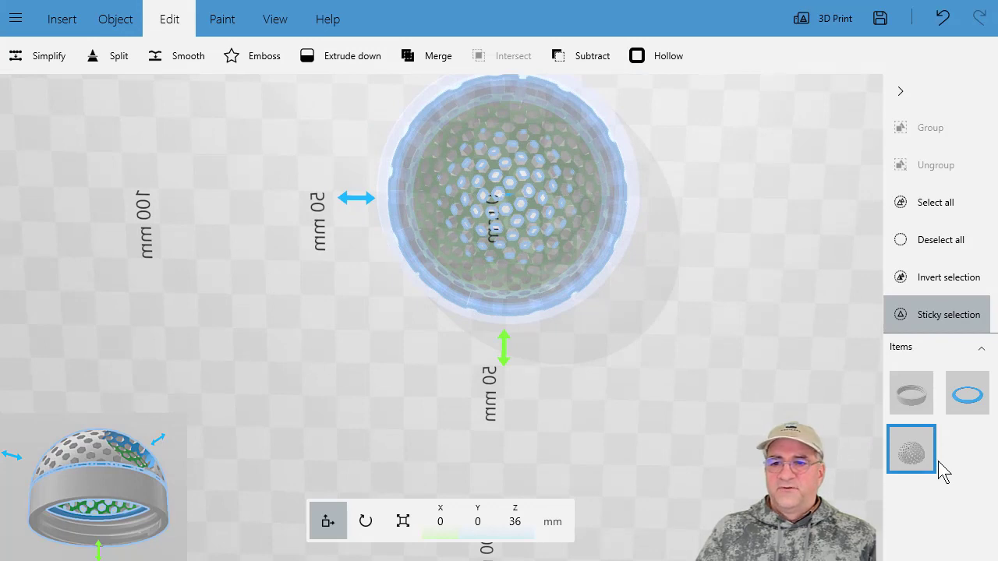
Select the flat ring, the lid ring and the perforated dome together, and inspect the assembled lid from below and from the side
{"action": "left_click", "coordinate": [965, 404]}
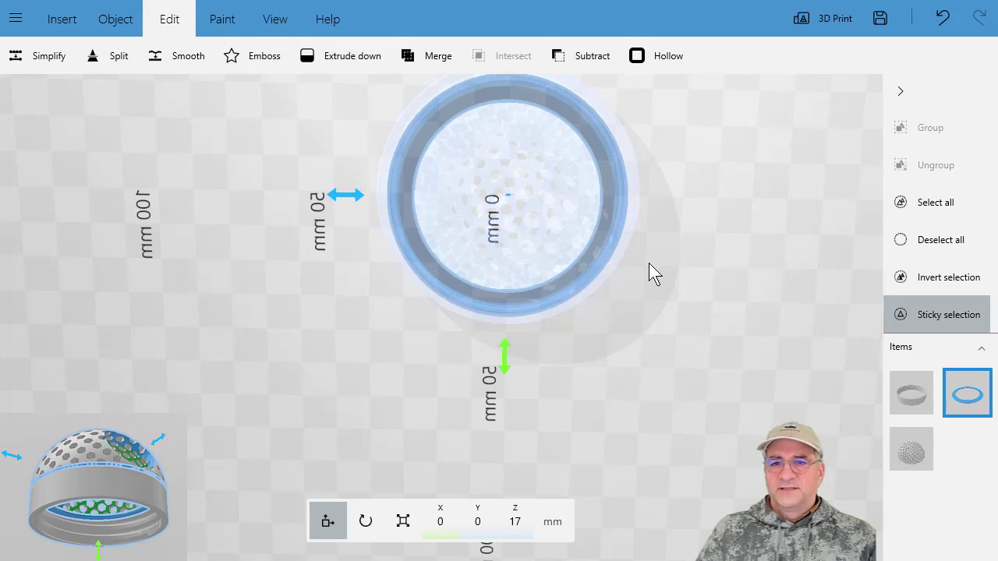
{"action": "left_click_drag", "start_coordinate": [649, 262], "coordinate": [777, 374]}
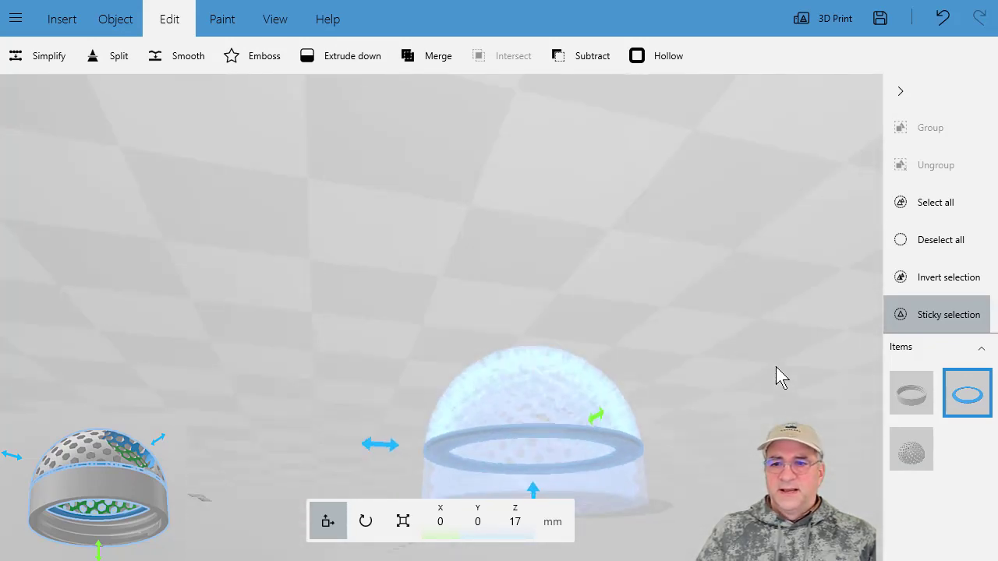
{"action": "left_click", "coordinate": [919, 394]}
{"action": "left_click", "coordinate": [915, 452]}
{"action": "left_click_drag", "start_coordinate": [831, 321], "coordinate": [358, 383]}
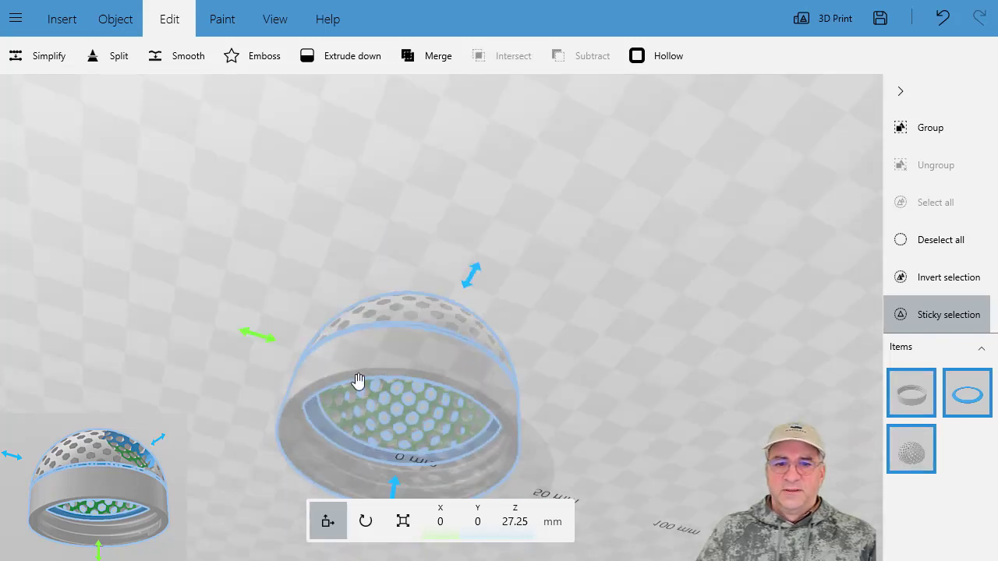
{"action": "left_click_drag", "start_coordinate": [201, 351], "coordinate": [428, 338]}
{"action": "left_click_drag", "start_coordinate": [640, 297], "coordinate": [683, 287]}
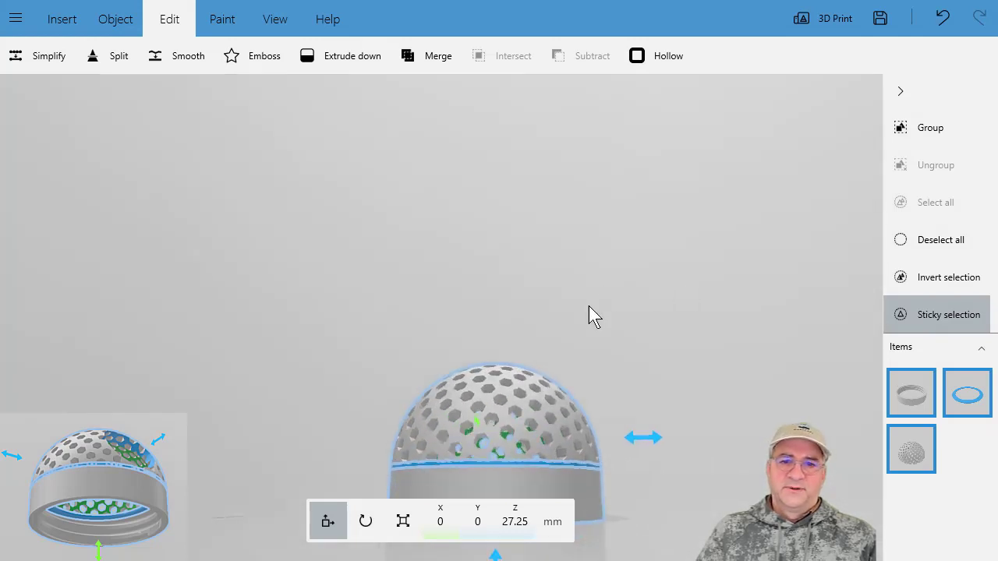
{"action": "left_click_drag", "start_coordinate": [457, 306], "coordinate": [440, 320]}
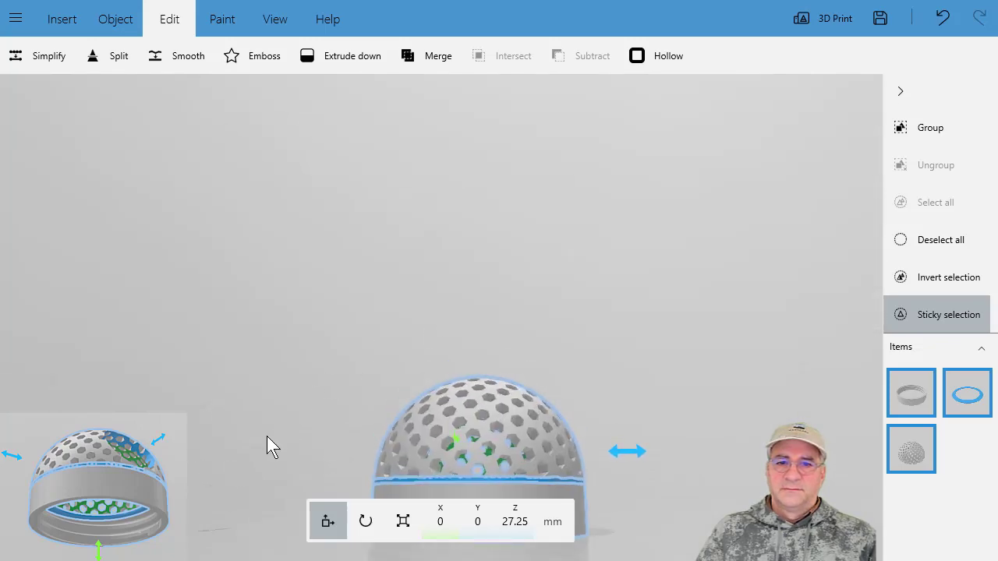
{"action": "left_click_drag", "start_coordinate": [227, 468], "coordinate": [250, 464]}
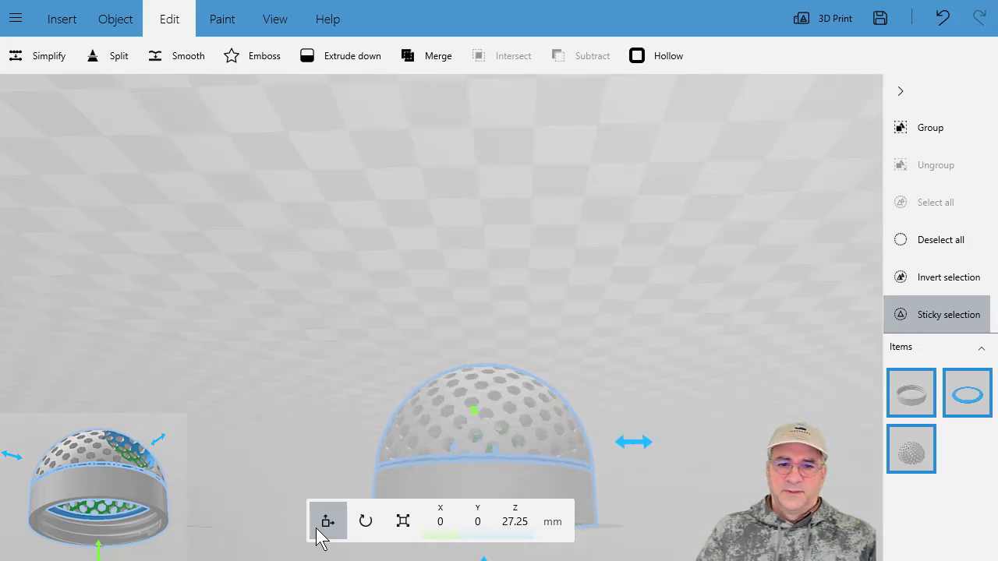
{"action": "left_click_drag", "start_coordinate": [244, 499], "coordinate": [225, 351]}
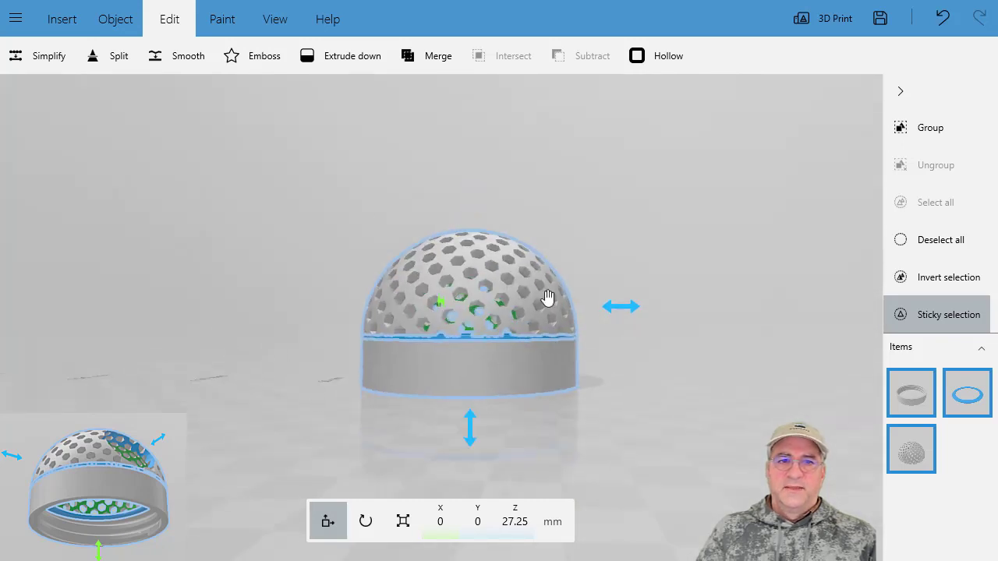